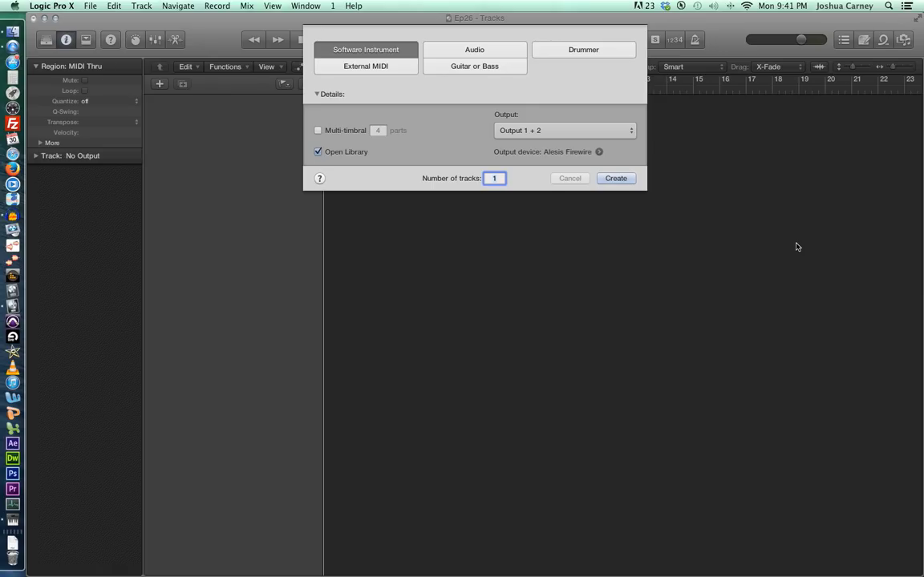
- Search Spotlight for "audio midi" and open the Audio MIDI Setup utility
left_click(890, 6)
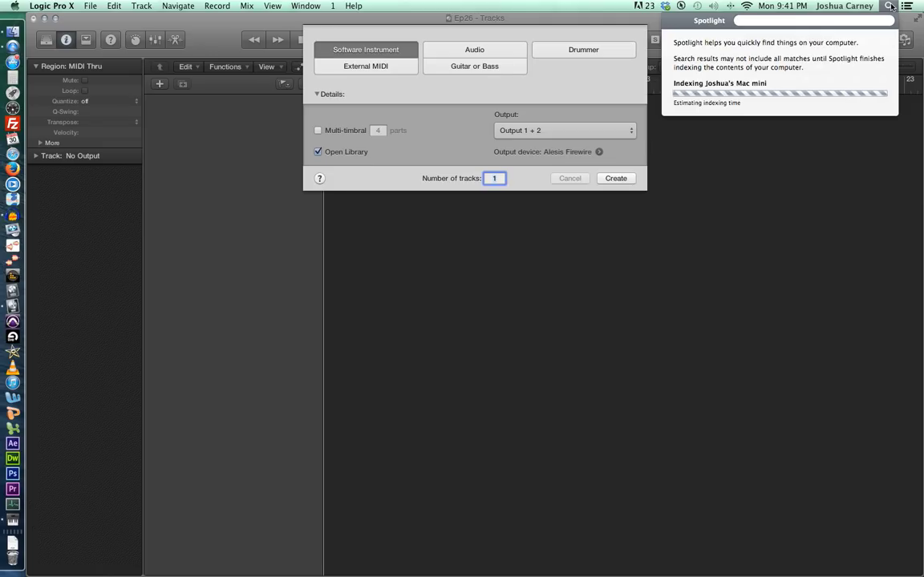
left_click(687, 195)
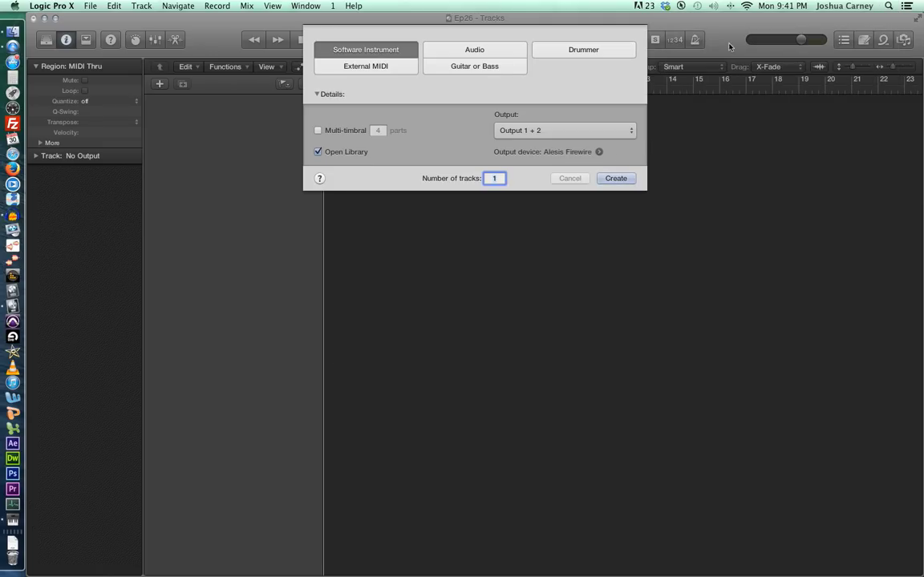
left_click(888, 7)
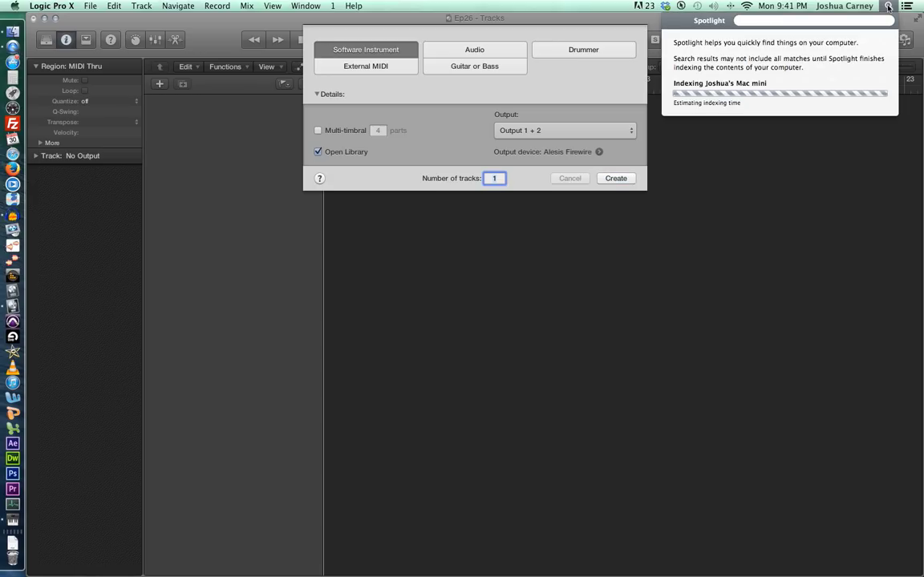
type("audio midi")
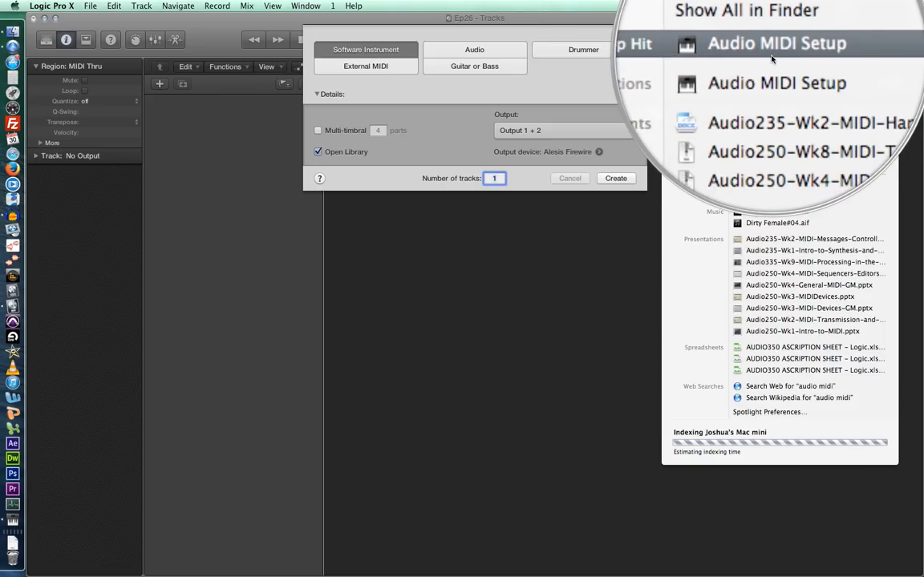
left_click(772, 53)
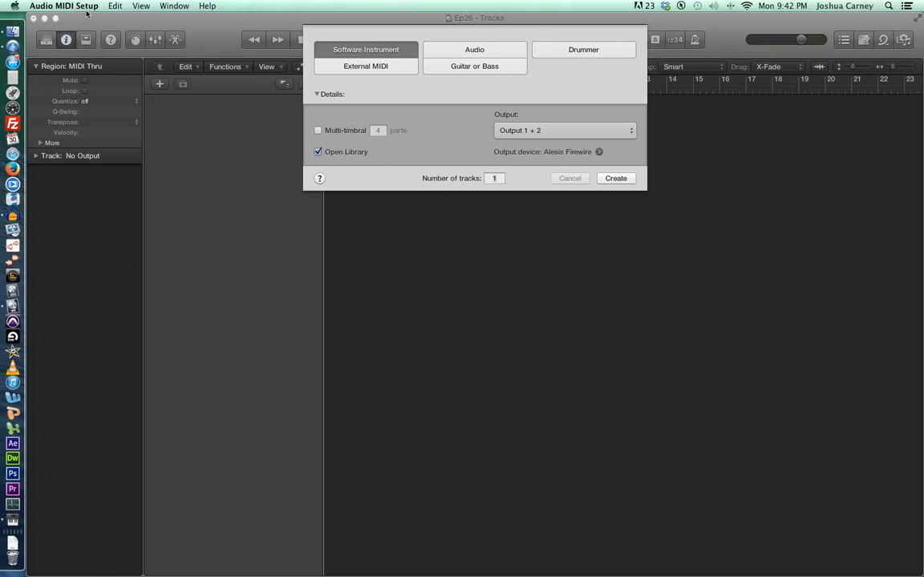
- Show the Audio Devices window in Audio MIDI Setup and move it clear for viewing the Alesis Firewire interface
left_click(176, 6)
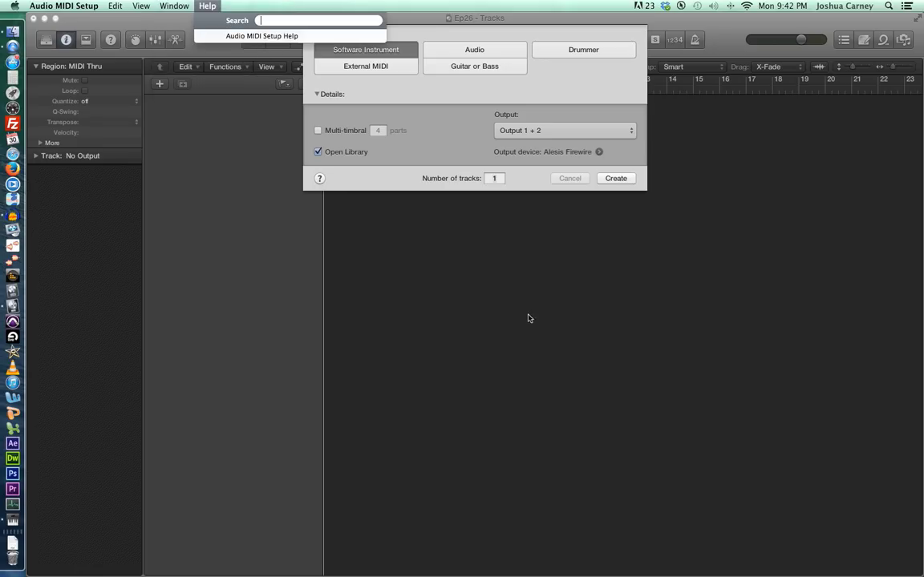
mouse_move(141, 6)
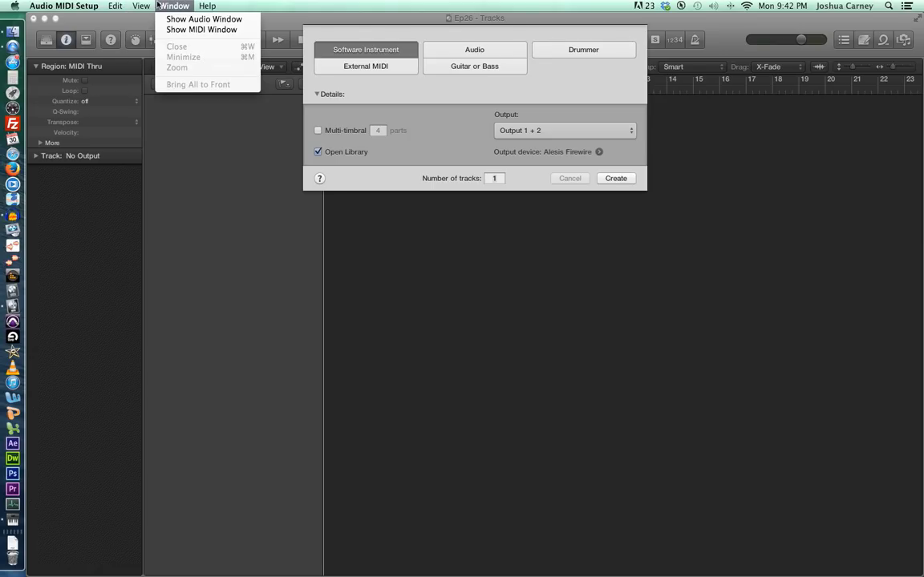
left_click(204, 19)
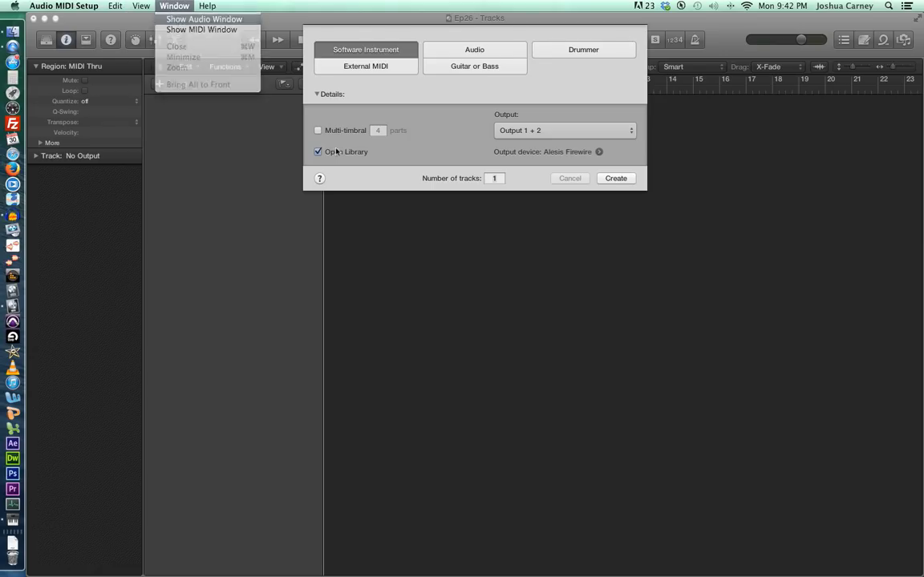
left_click_drag(439, 169, 352, 131)
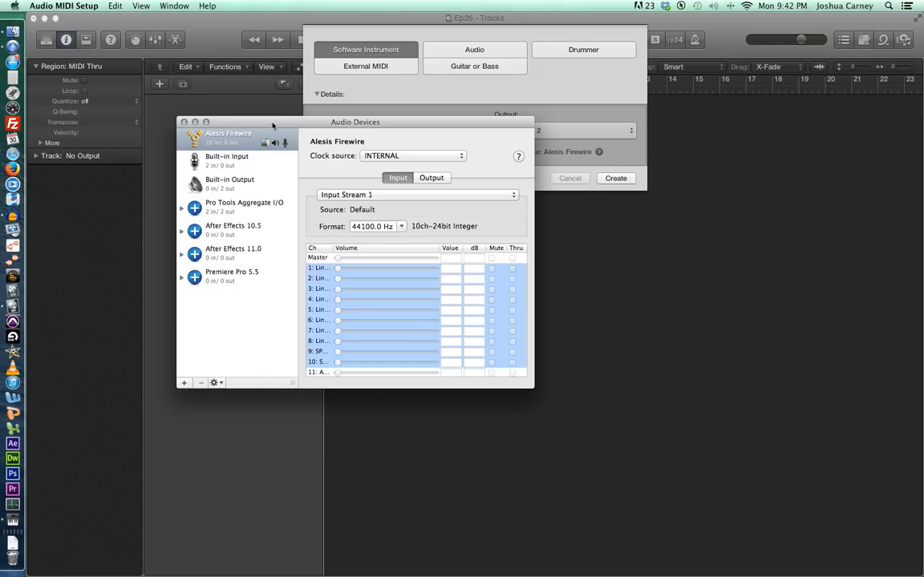
- Show the MIDI Studio window, close the Audio Devices window, and reposition MIDI Studio slightly
left_click(173, 5)
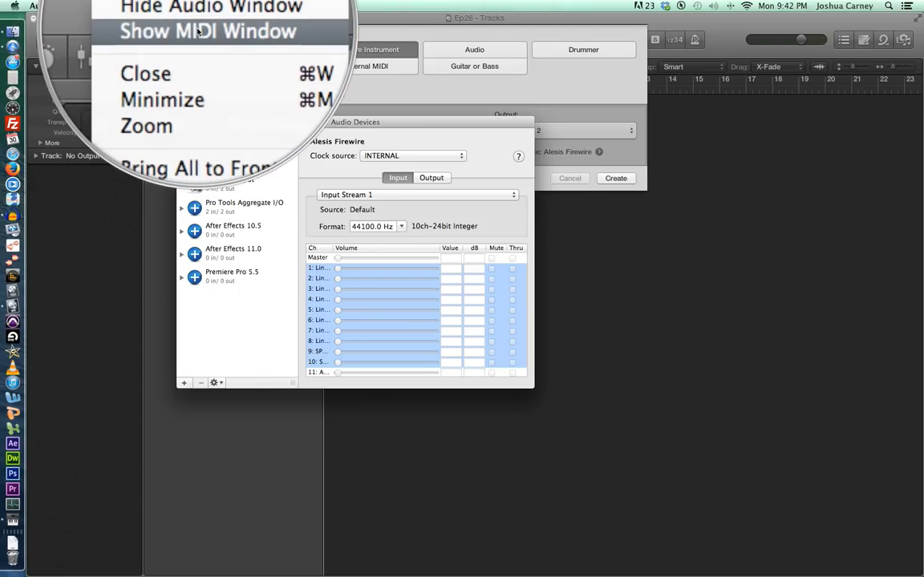
left_click(198, 31)
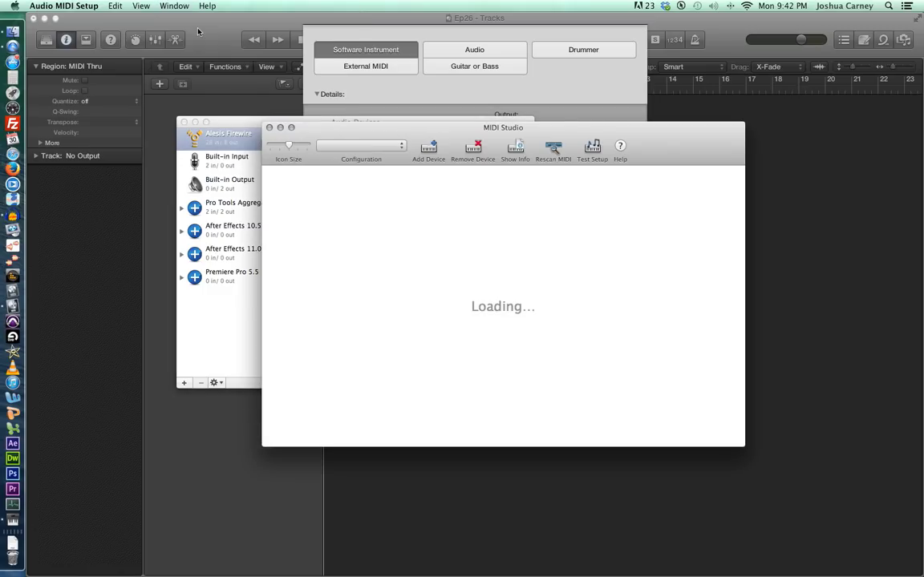
left_click(184, 121)
left_click_drag(381, 131, 346, 128)
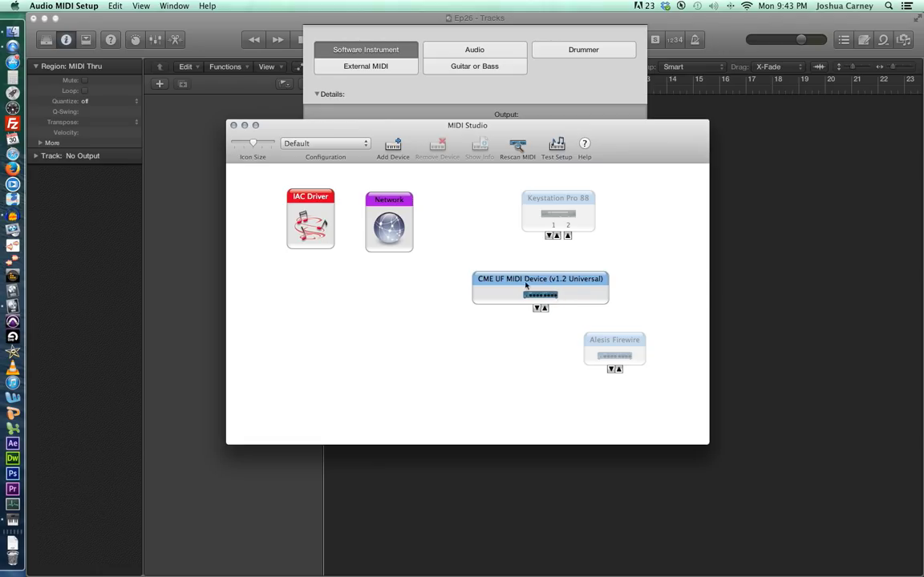
- Move the CME UF MIDI Device icon below the Network icon, put MIDI Studio away, and return to Logic Pro X
left_click_drag(553, 297, 444, 340)
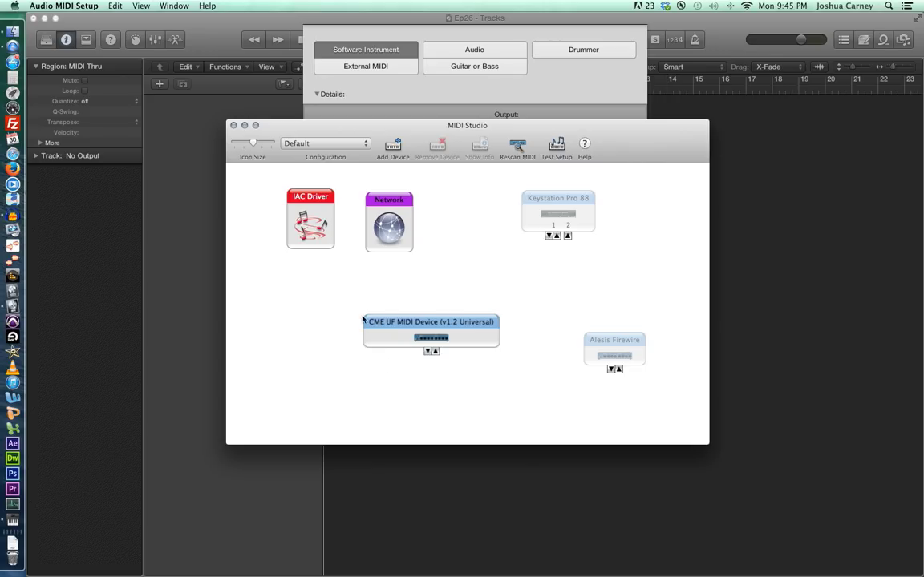
left_click(245, 126)
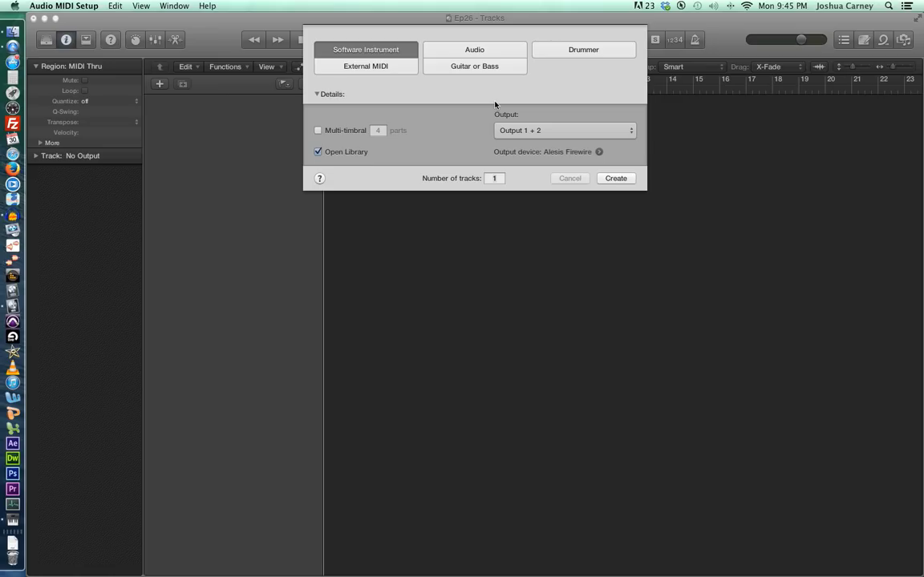
left_click(480, 104)
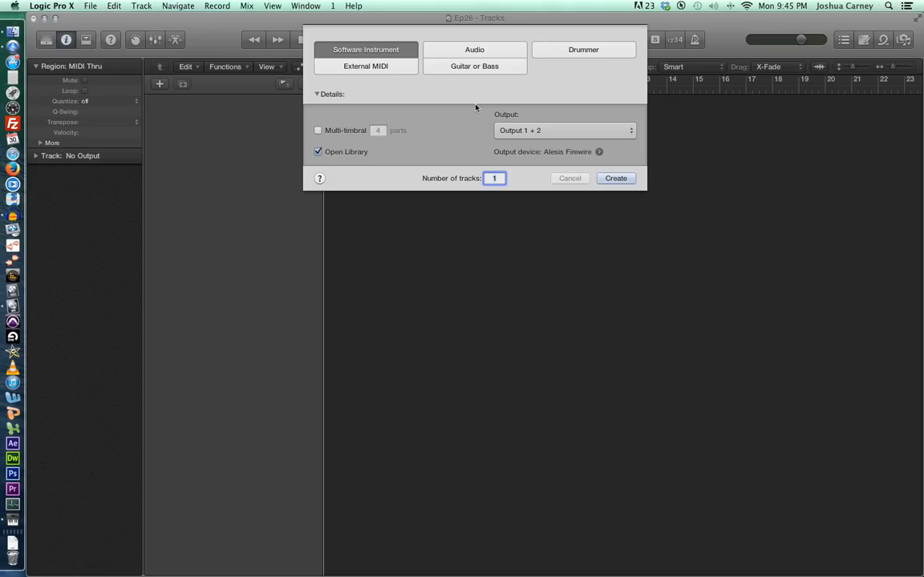
- Compare the External MIDI track options, and create one Software Instrument track on Output 1 + 2 with Open Library enabled
left_click(389, 50)
left_click(389, 67)
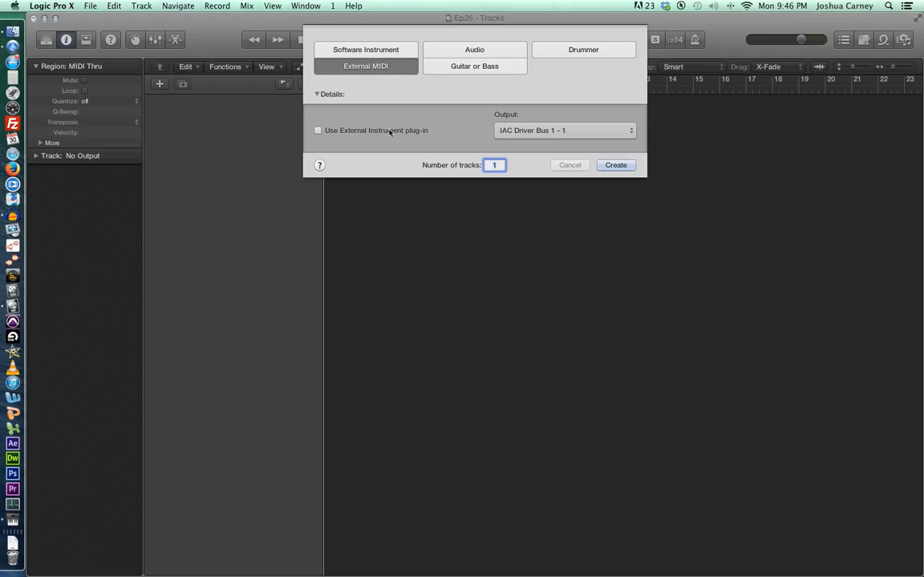
left_click(361, 52)
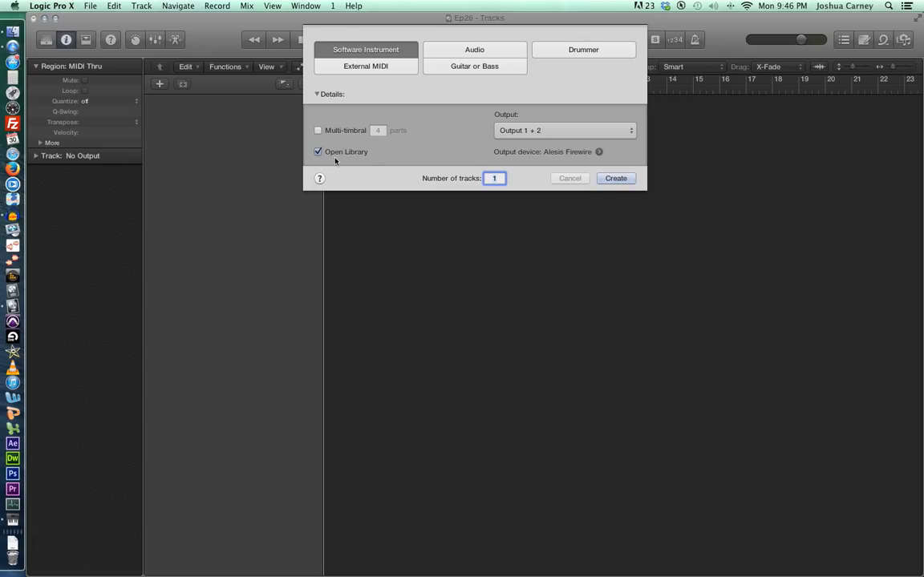
left_click(611, 179)
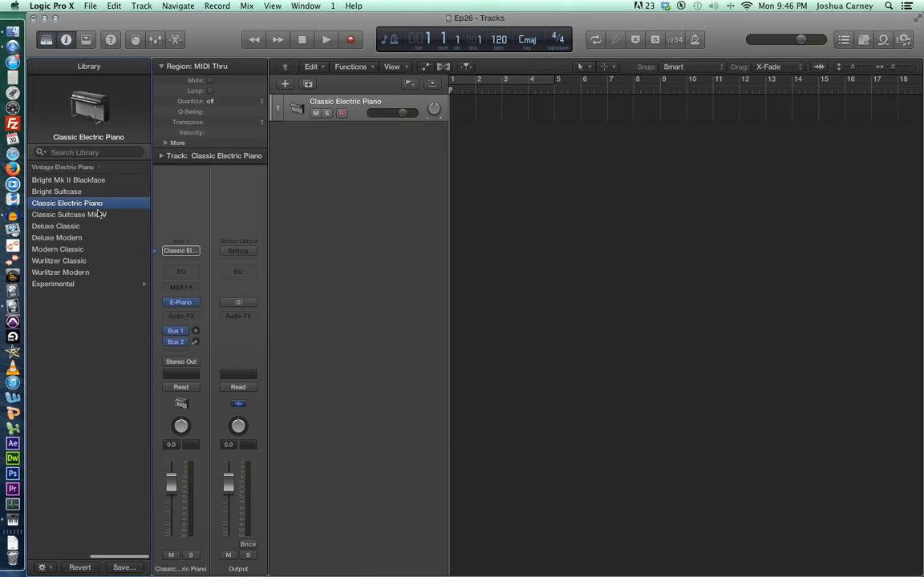
- Enlarge the Classic Electric Piano track's height and record-enable the track
left_click_drag(277, 122, 303, 264)
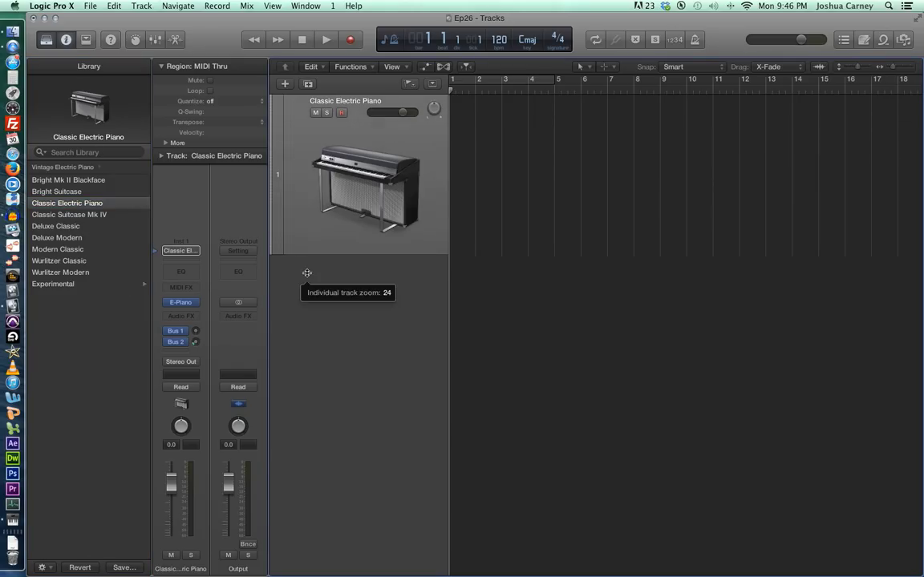
left_click(342, 114)
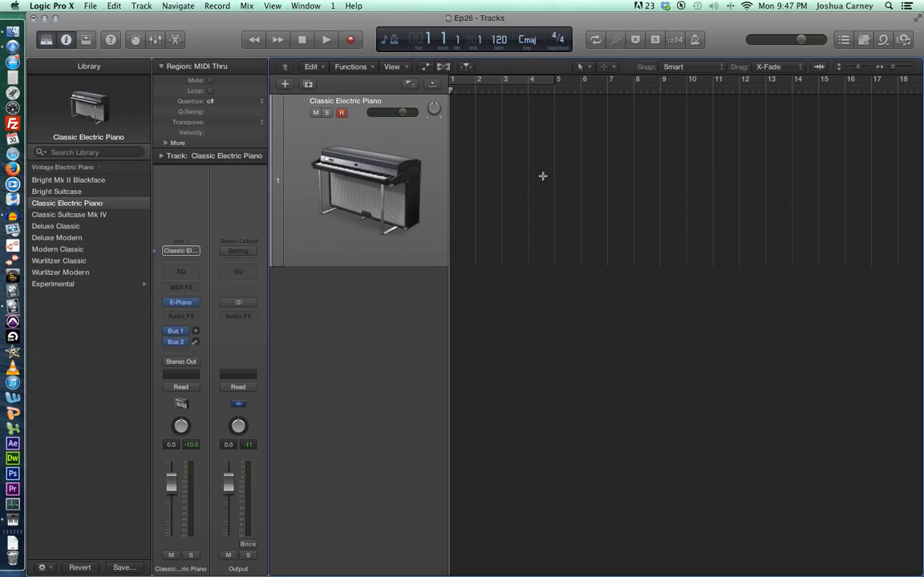
- Add a second Software Instrument track with Open Library disabled, and enlarge its height
key("alt+super+n")
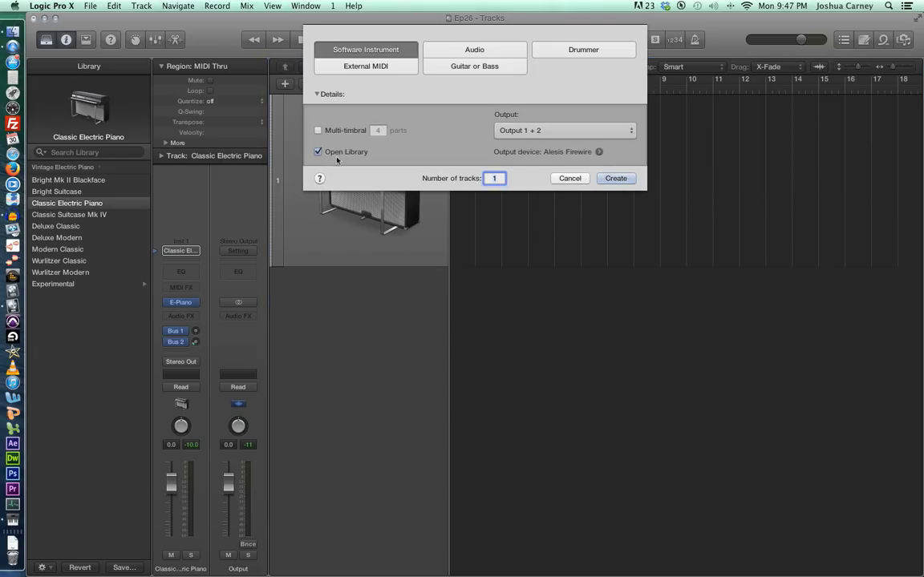
left_click(325, 152)
left_click(613, 178)
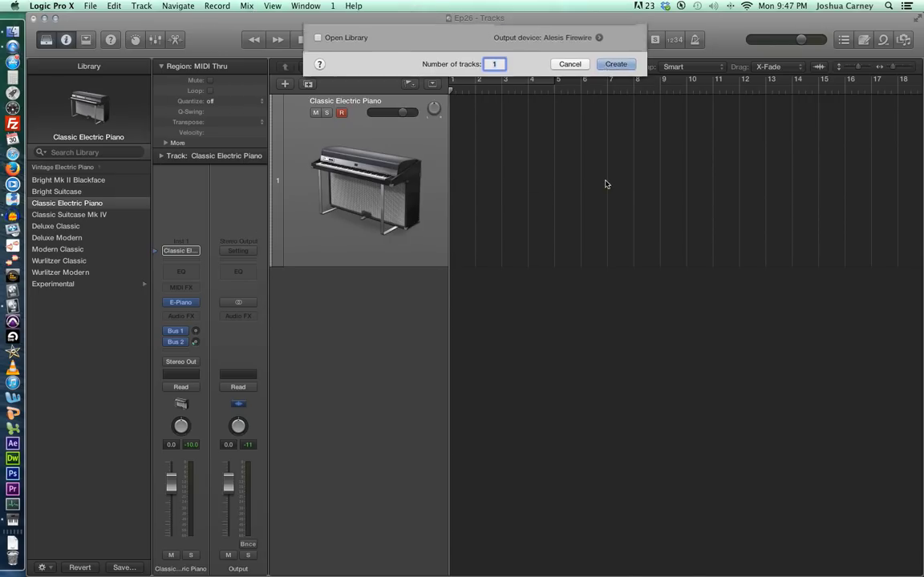
left_click_drag(273, 292, 273, 399)
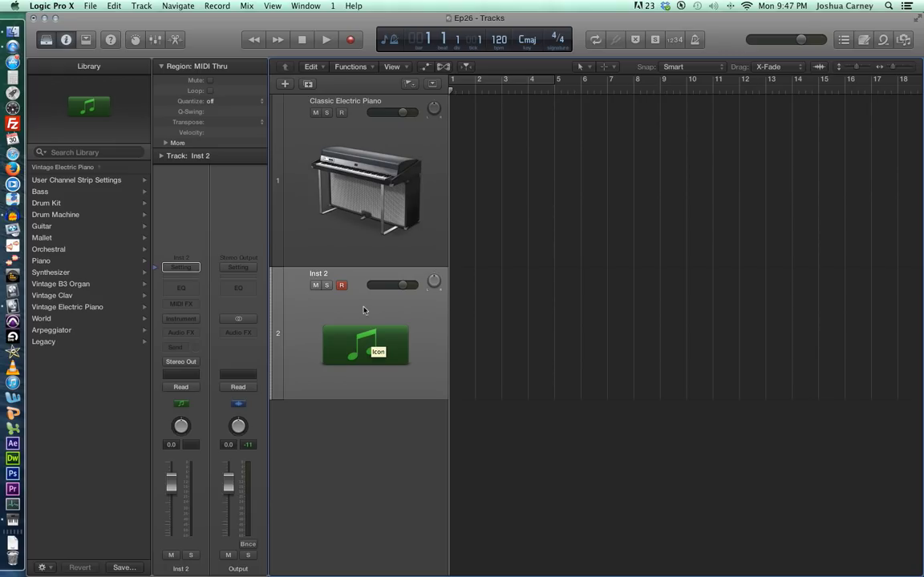
- Select the Classic Electric Piano track, reduce its height slightly, and hide the Library
left_click(425, 184)
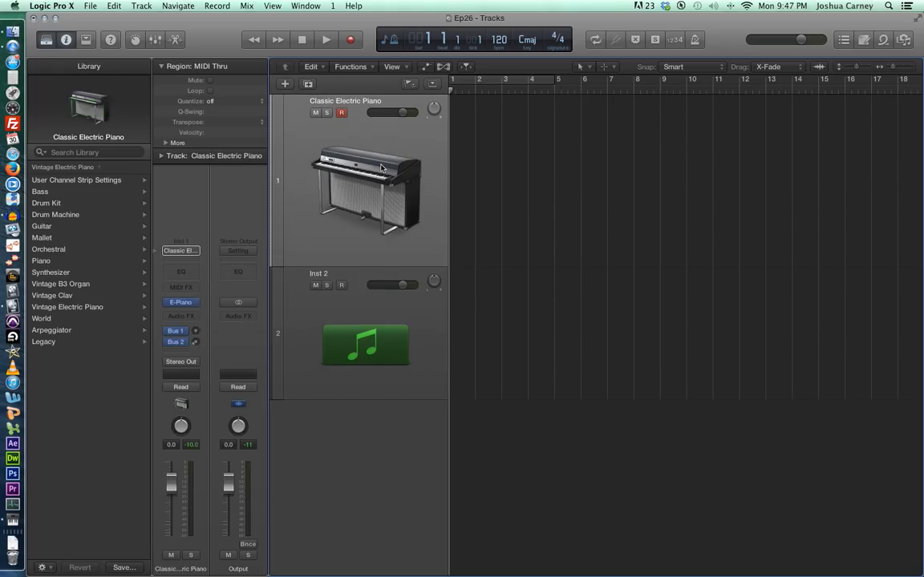
left_click_drag(289, 270, 289, 252)
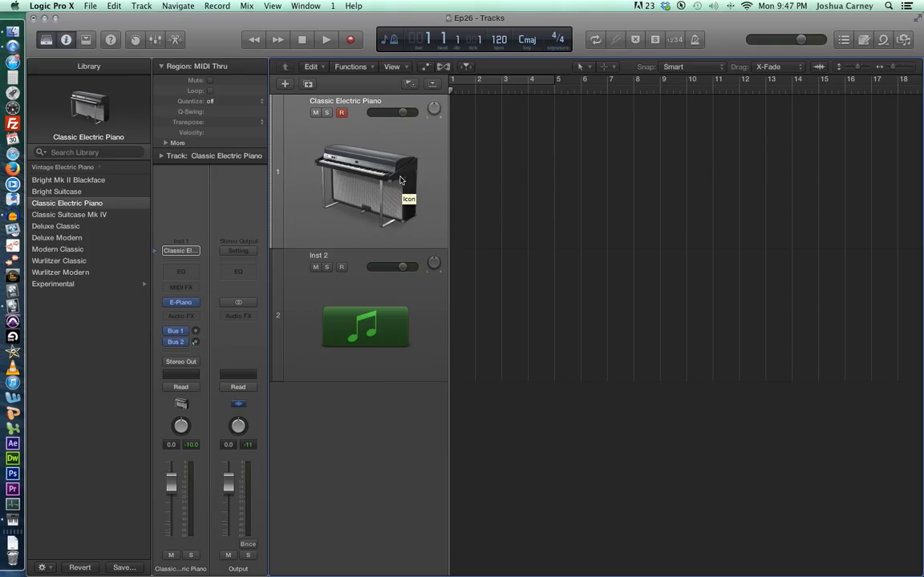
left_click(46, 40)
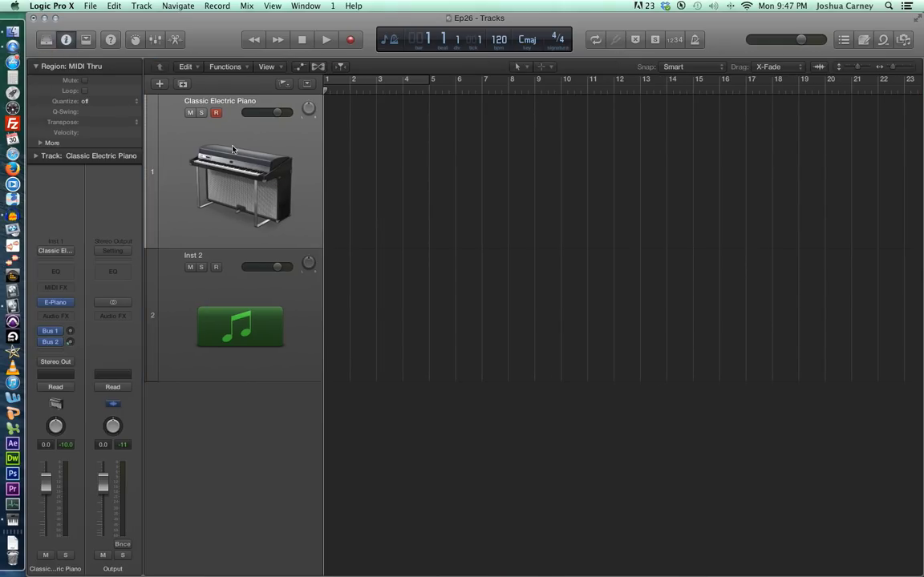
- Reset the Classic Electric Piano track's channel strip and make the Inst 2 track slightly taller
left_click(55, 251)
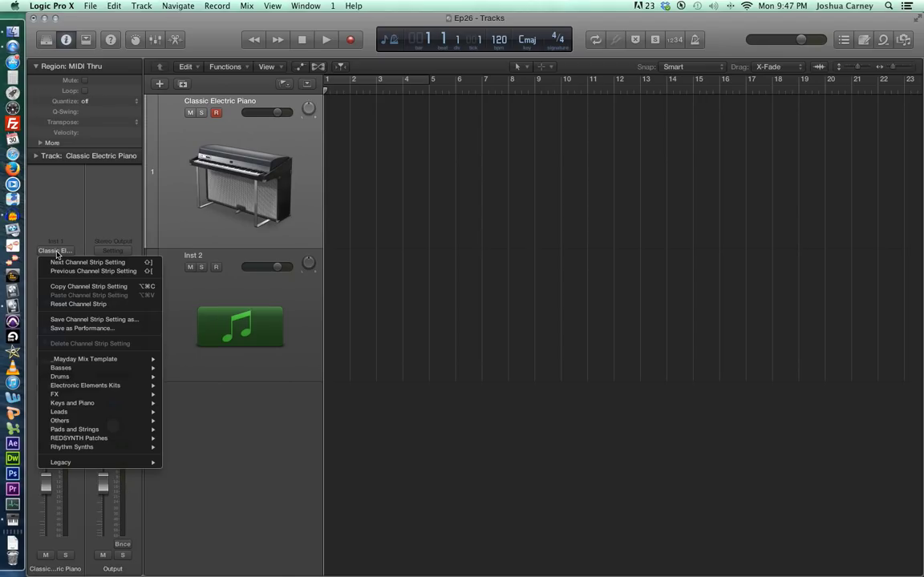
left_click(88, 305)
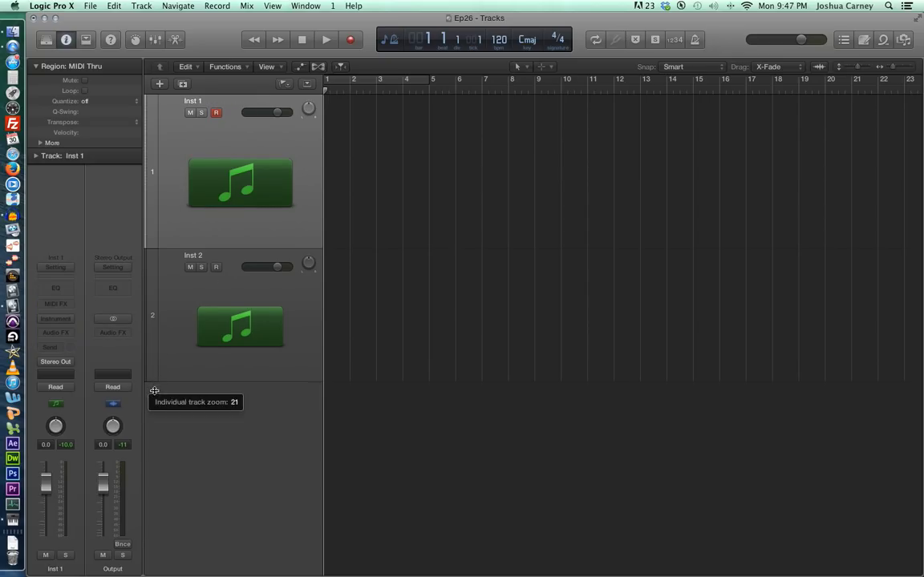
left_click_drag(154, 382, 154, 392)
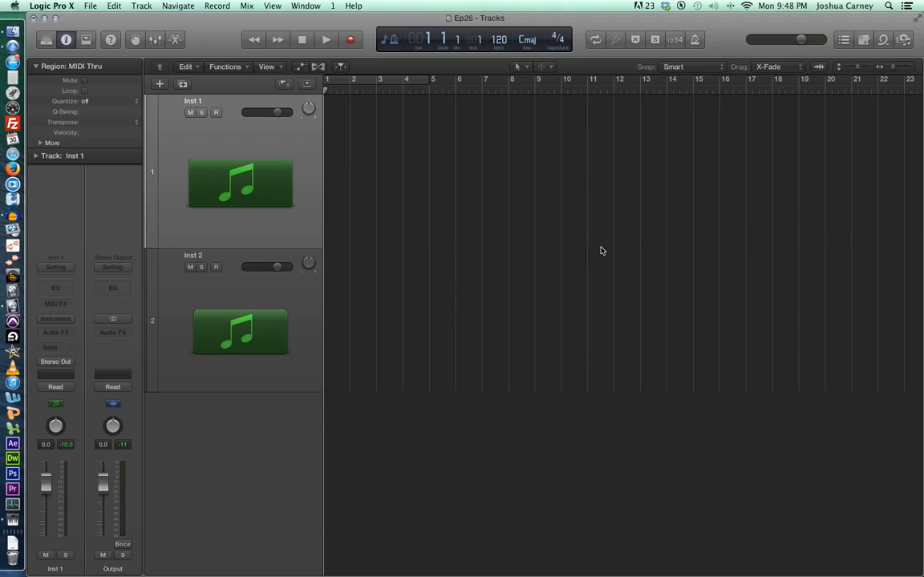
- Show the Library again and load the Detroit Garage patch from Drum Kit onto the first track
left_click(46, 39)
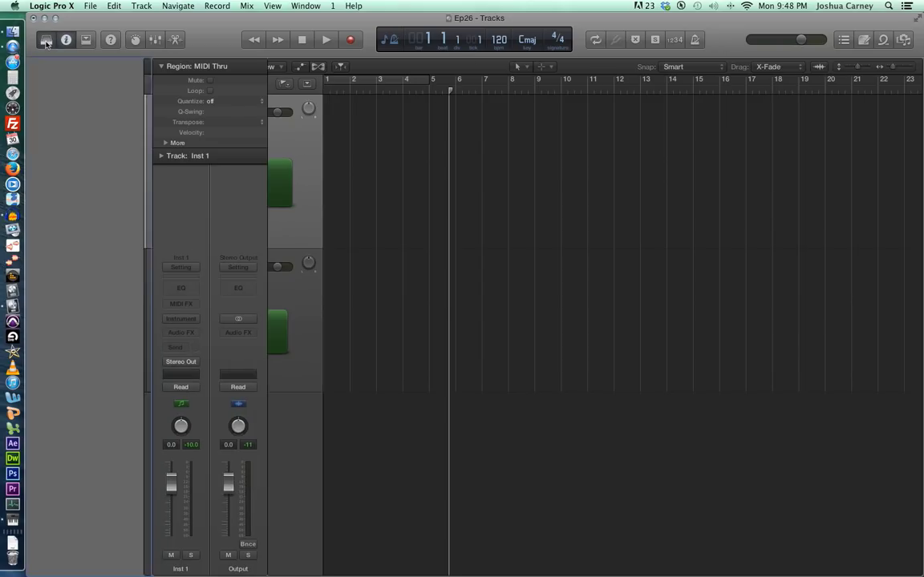
left_click(58, 203)
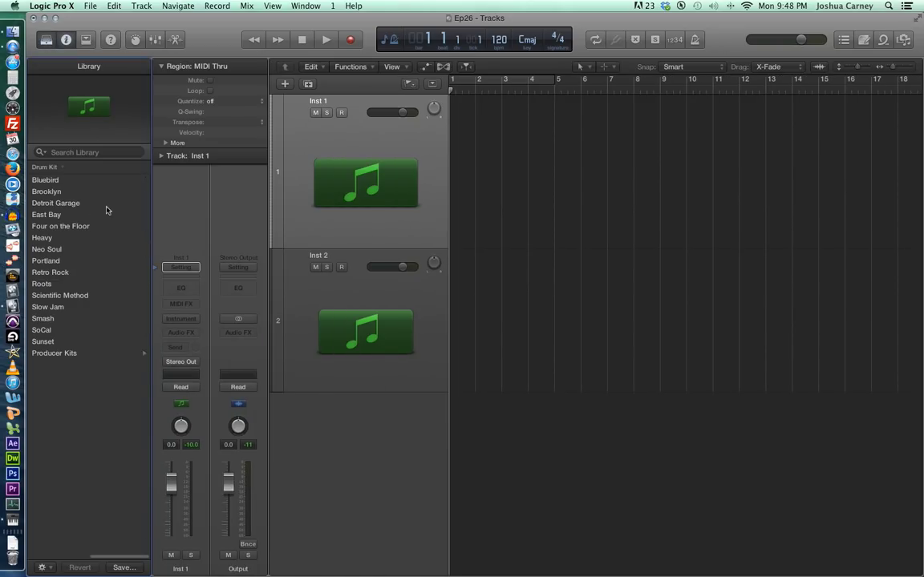
left_click(77, 205)
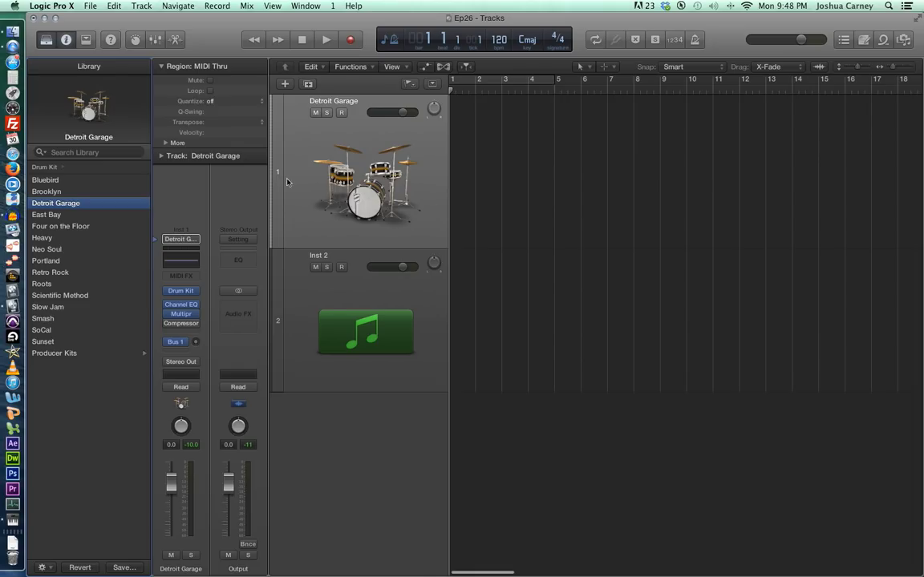
- Load the Crystal Rain patch from the Synthesizer Pad category onto the first track, and hide the Library
key("Left")
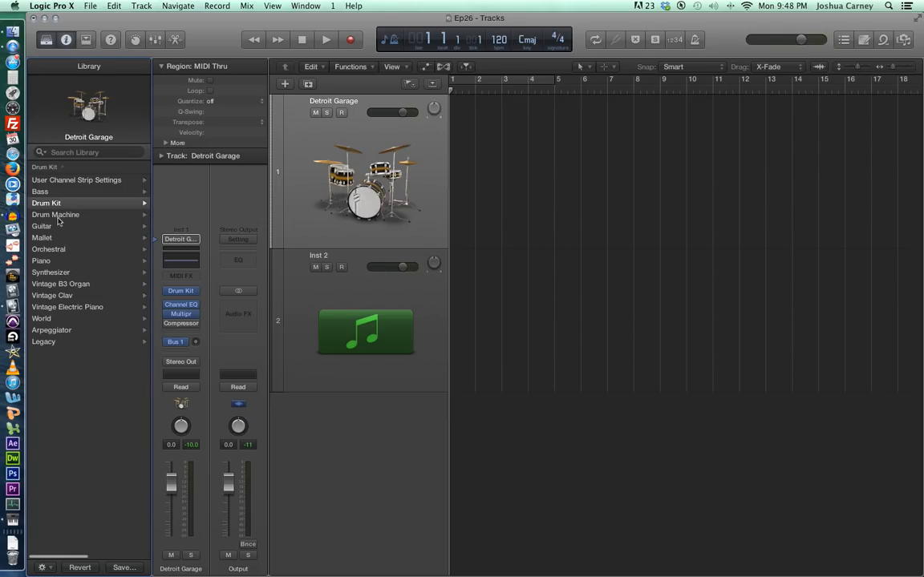
left_click(76, 227)
key("Left")
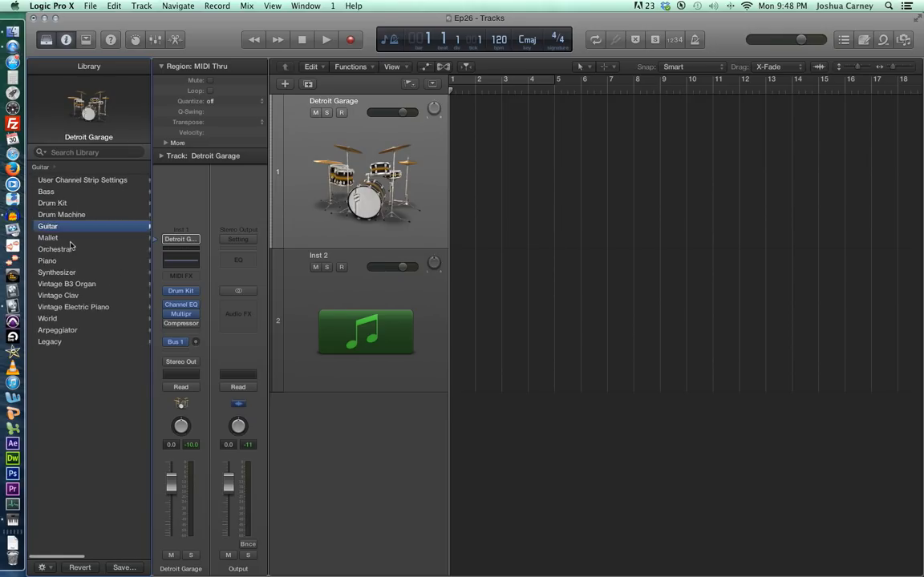
left_click(71, 274)
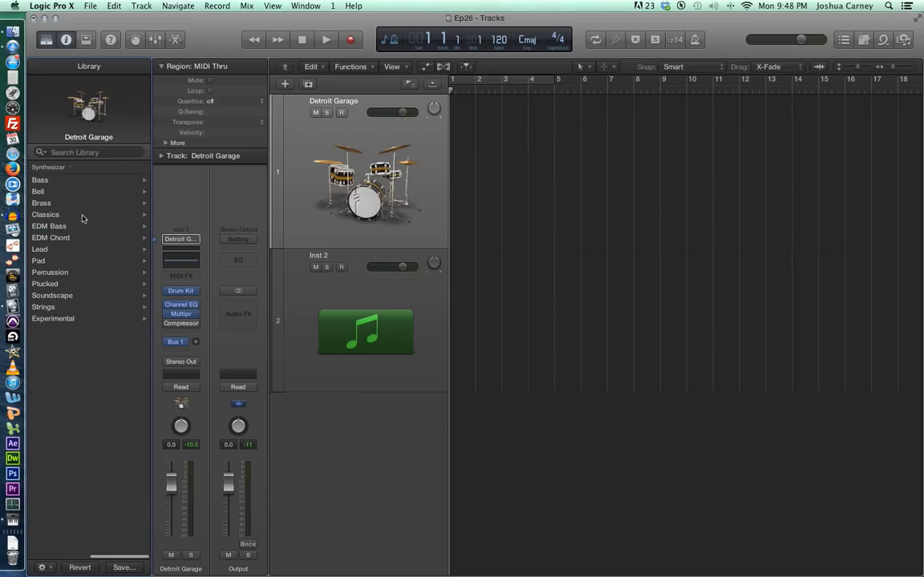
left_click(54, 261)
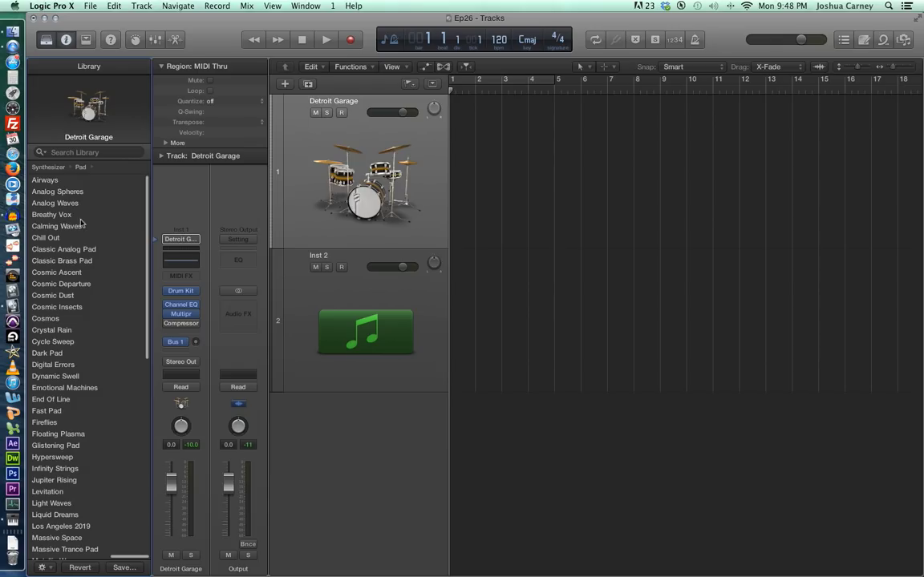
left_click(66, 329)
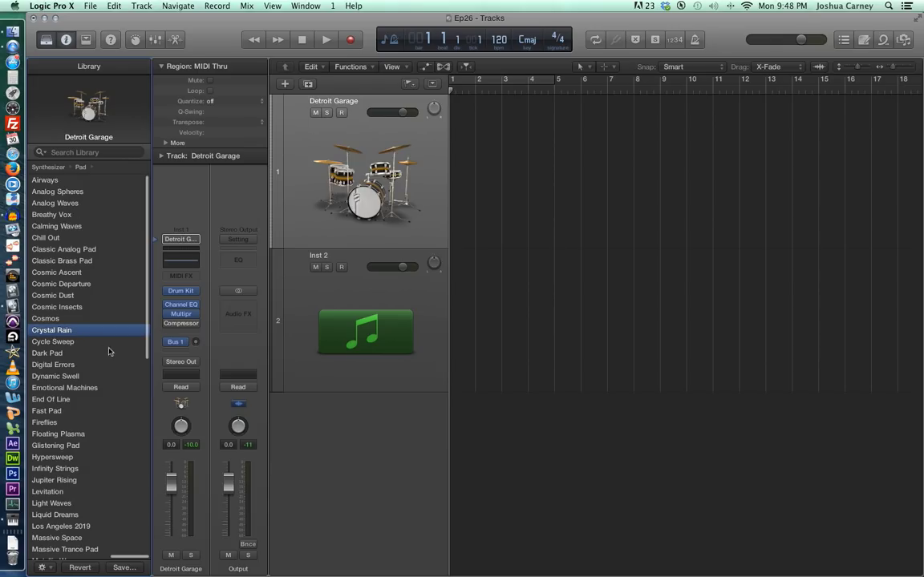
left_click(46, 39)
- Record-enable the Crystal Rain track and switch the control bar display to the detailed custom mode with MIDI activity and CPU/HD meters
left_click(215, 112)
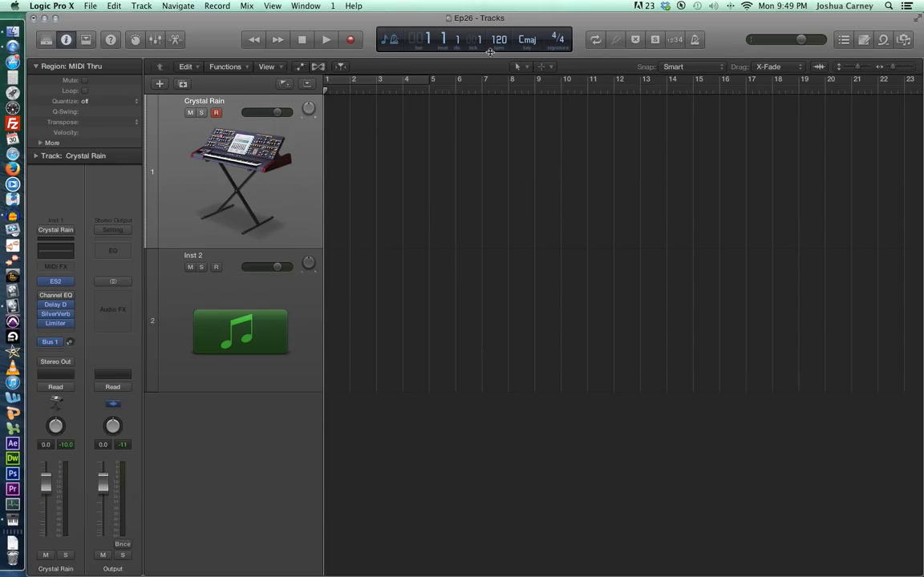
left_click(393, 44)
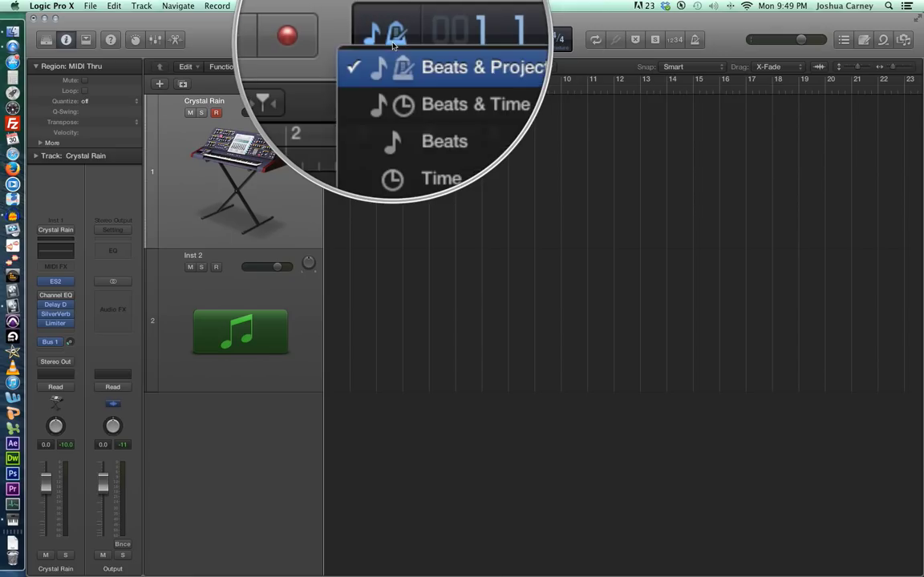
left_click(413, 112)
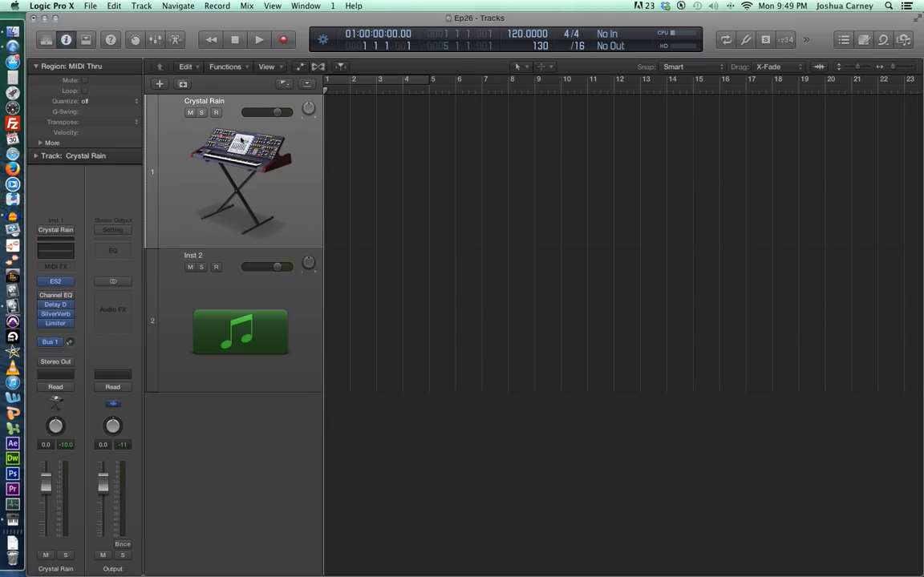
- Select the Inst 2 track briefly, return to the Crystal Rain track, and reset its channel strip
left_click(212, 295)
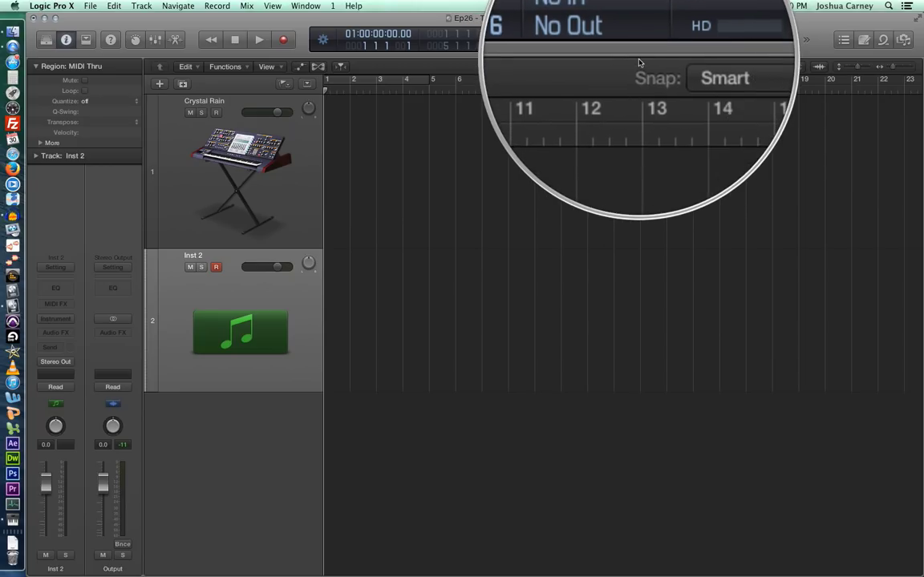
left_click(203, 165)
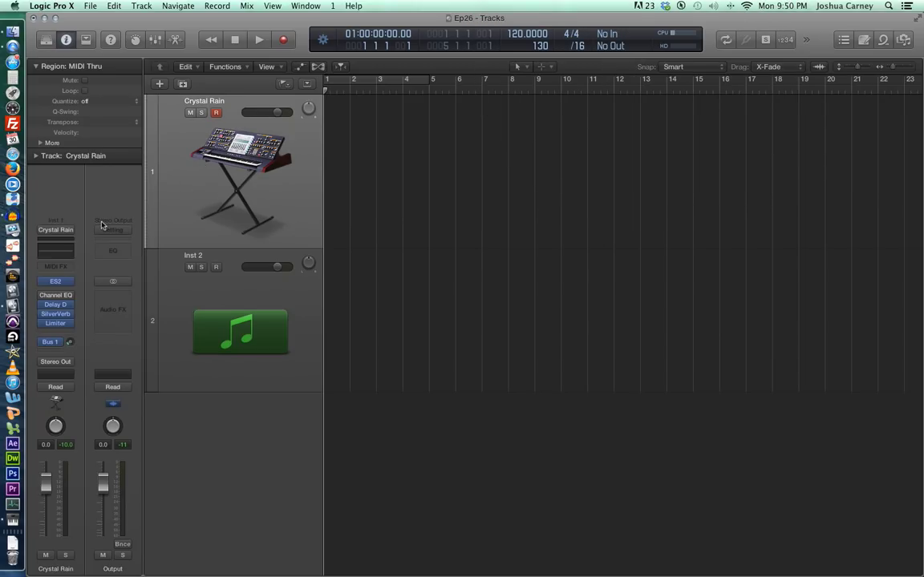
left_click(56, 230)
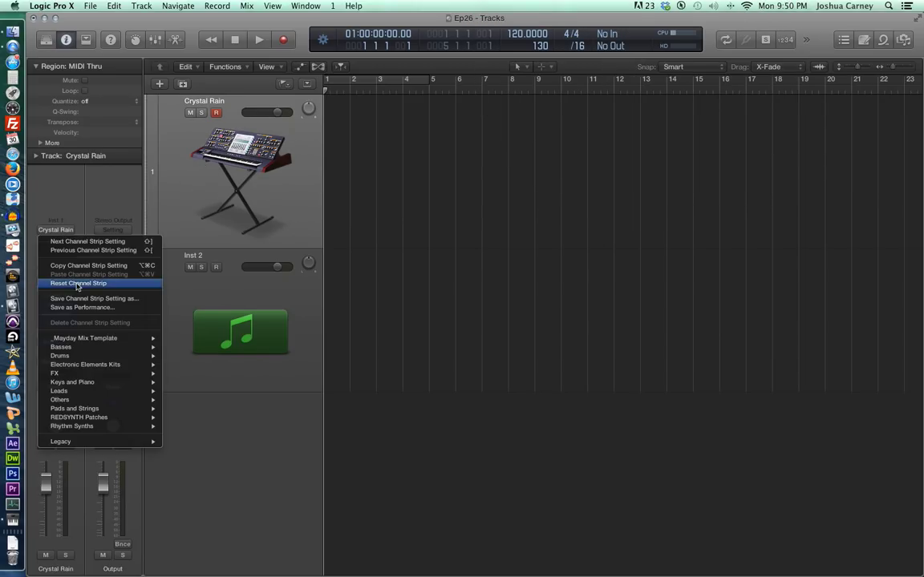
left_click(78, 283)
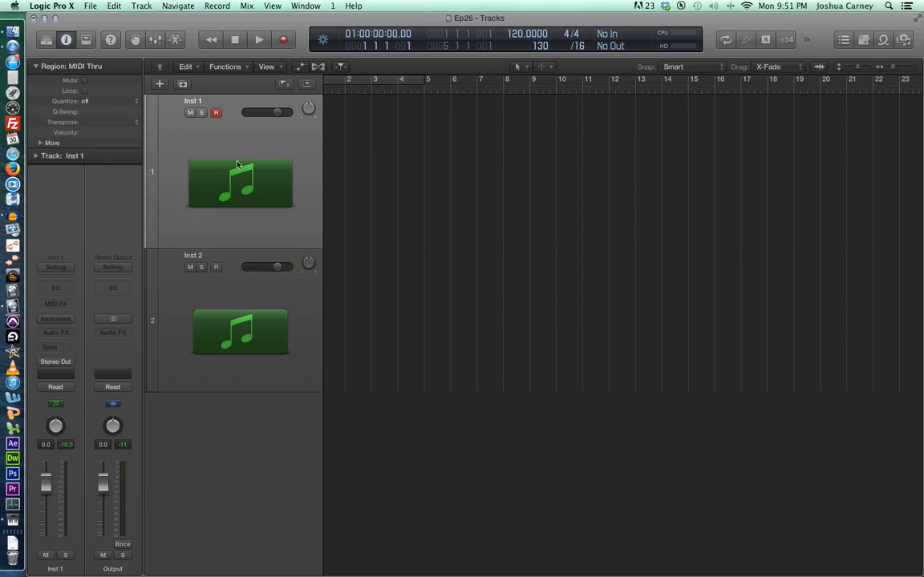
- Load the Mayday Generation channel strip setting from Legacy > Logic > 06 Synthesizers > 04 Synth Strings onto the Inst 1 track
left_click(50, 268)
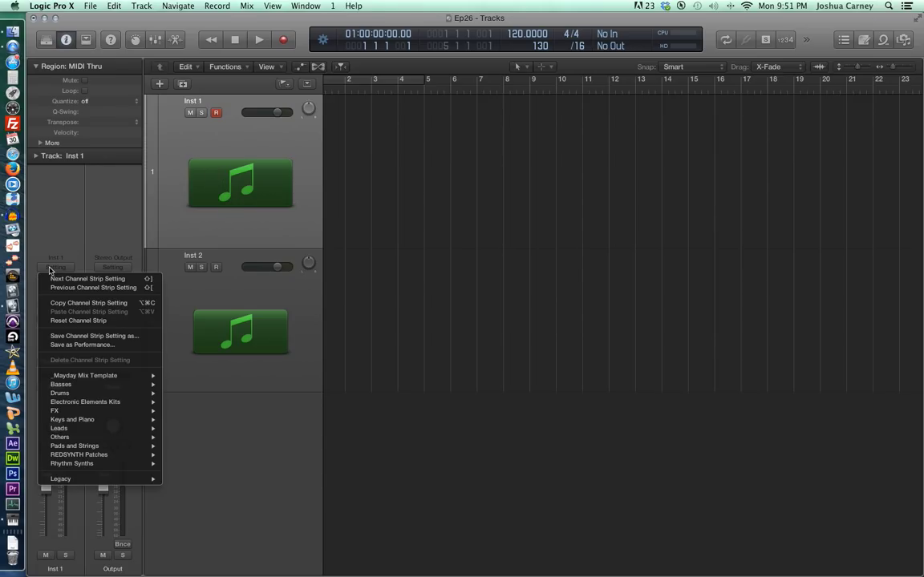
mouse_move(80, 448)
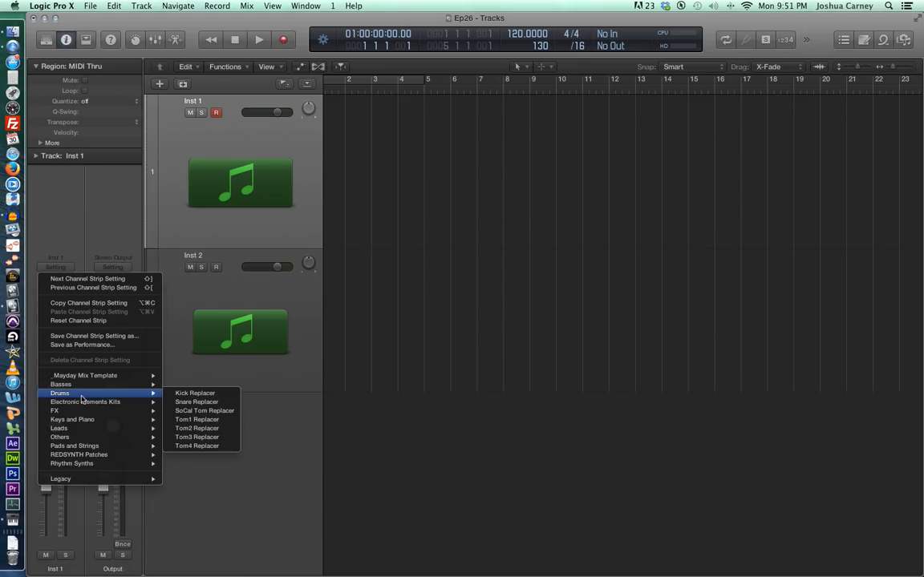
mouse_move(83, 411)
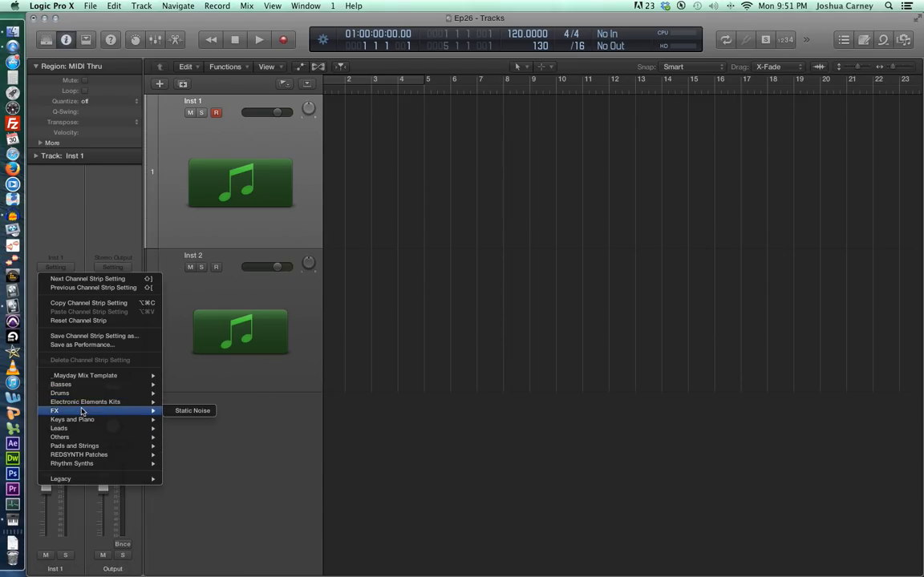
mouse_move(73, 479)
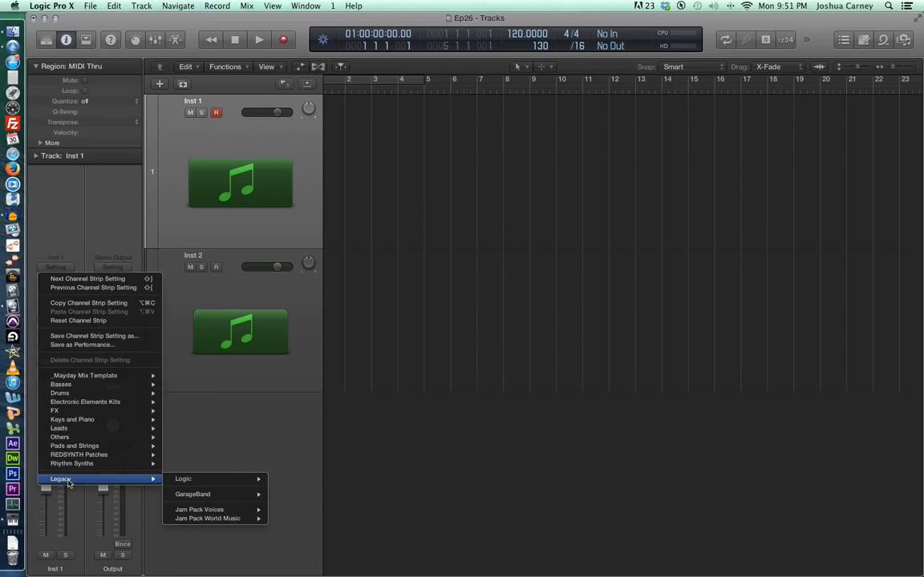
mouse_move(184, 483)
mouse_move(307, 500)
mouse_move(425, 497)
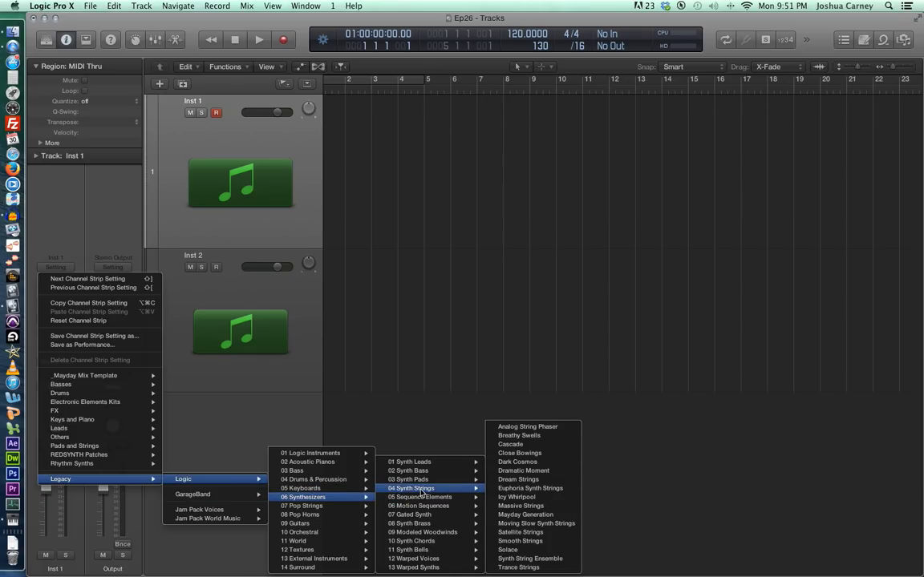
left_click(525, 514)
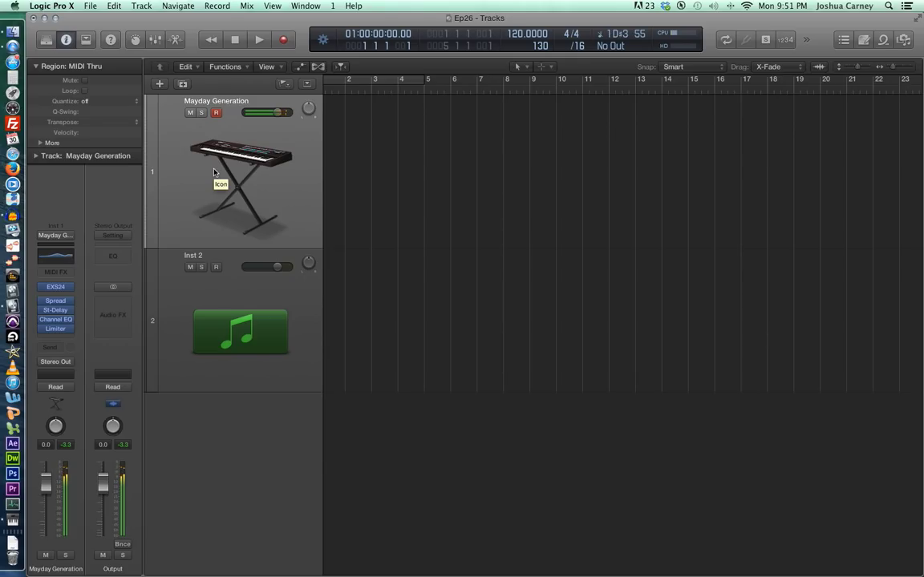
scroll(210, 173, "right", 5)
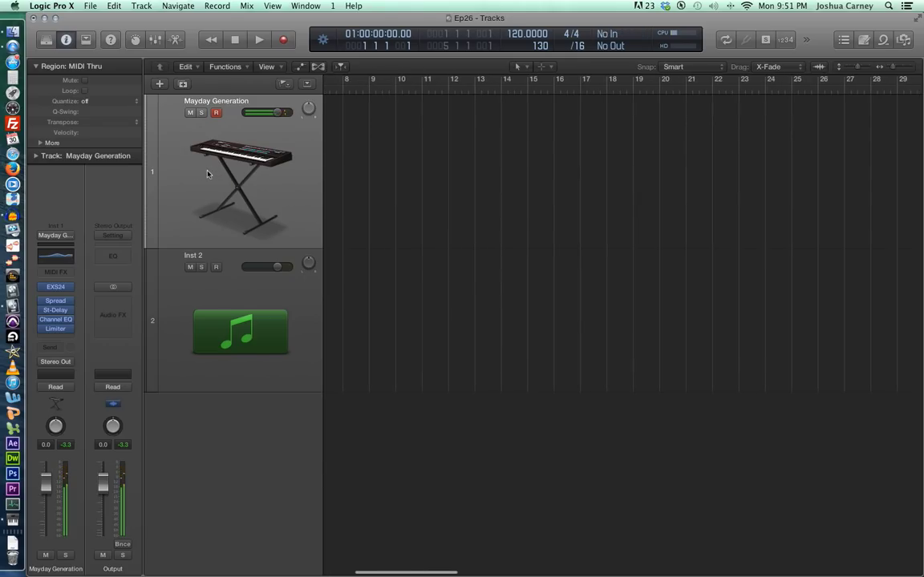
- Compare the Mayday Generation track's channel strip setting categories with the Library's top-level categories, leaving the setting unchanged and the Library hidden
left_click(59, 237)
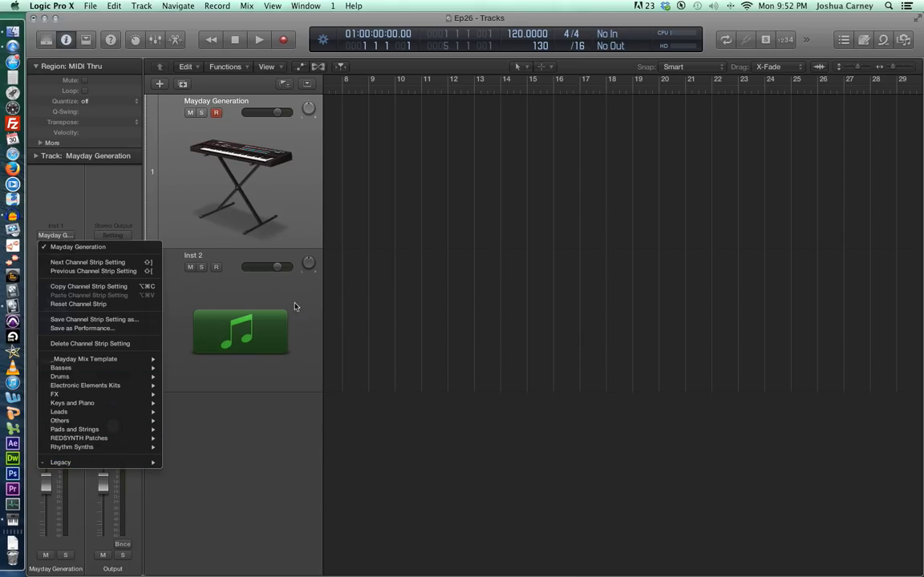
left_click(354, 289)
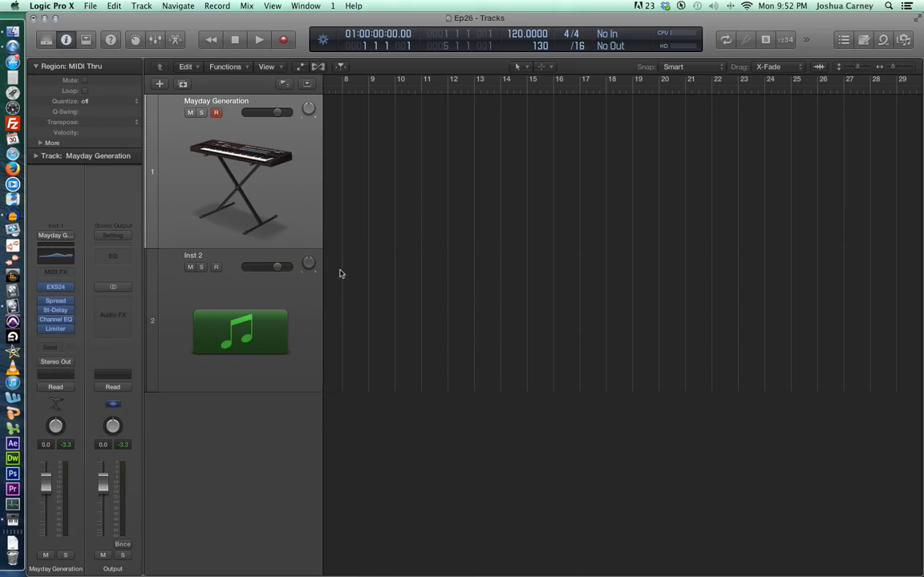
left_click(45, 44)
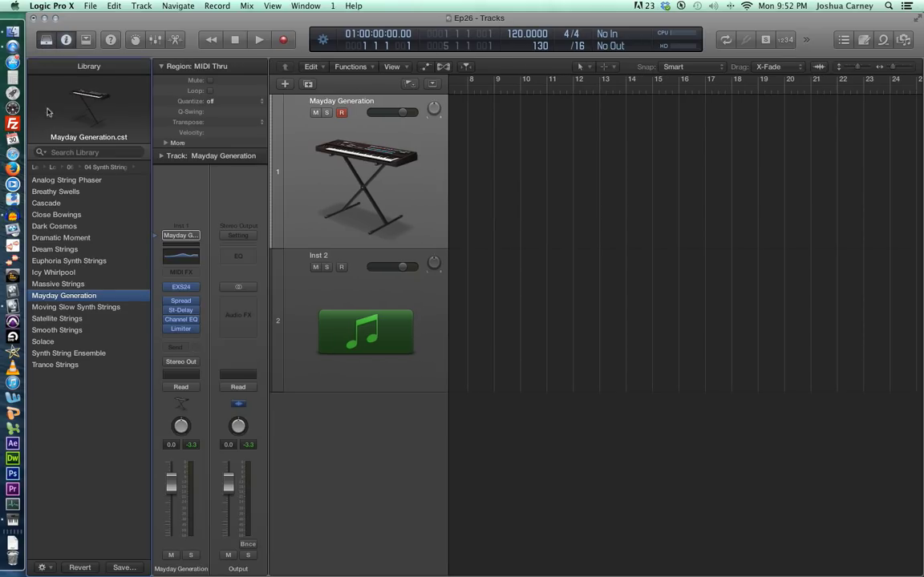
key("Left")
key("Left")
key("Left")
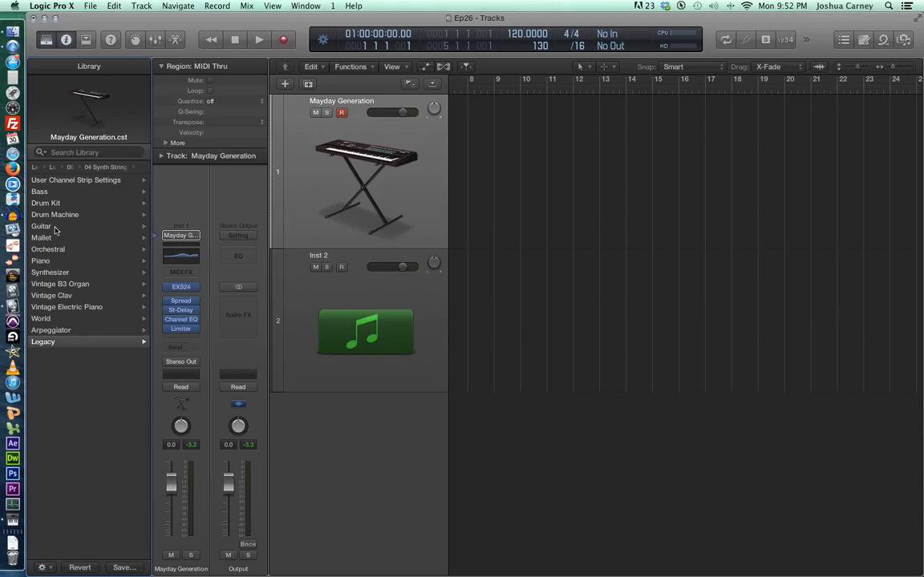
left_click(172, 235)
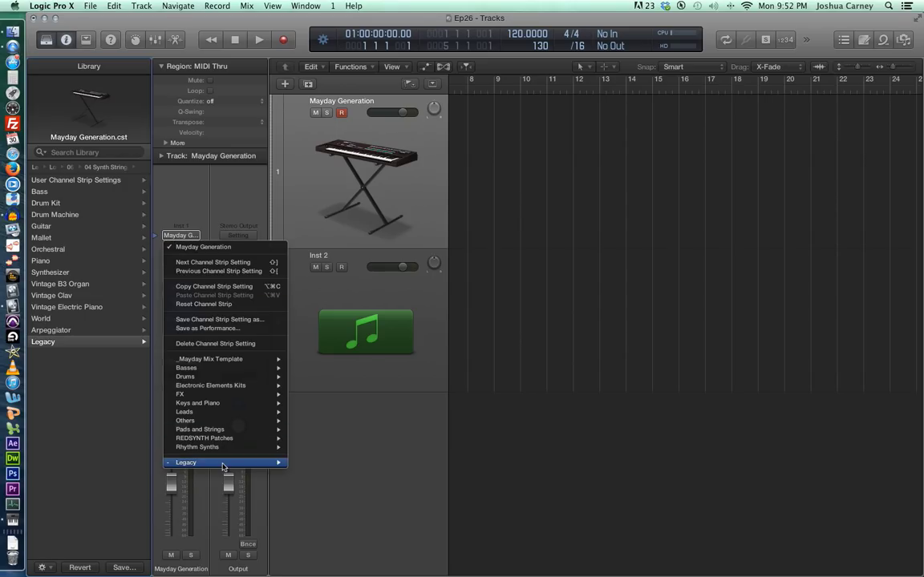
key("Escape")
left_click(46, 40)
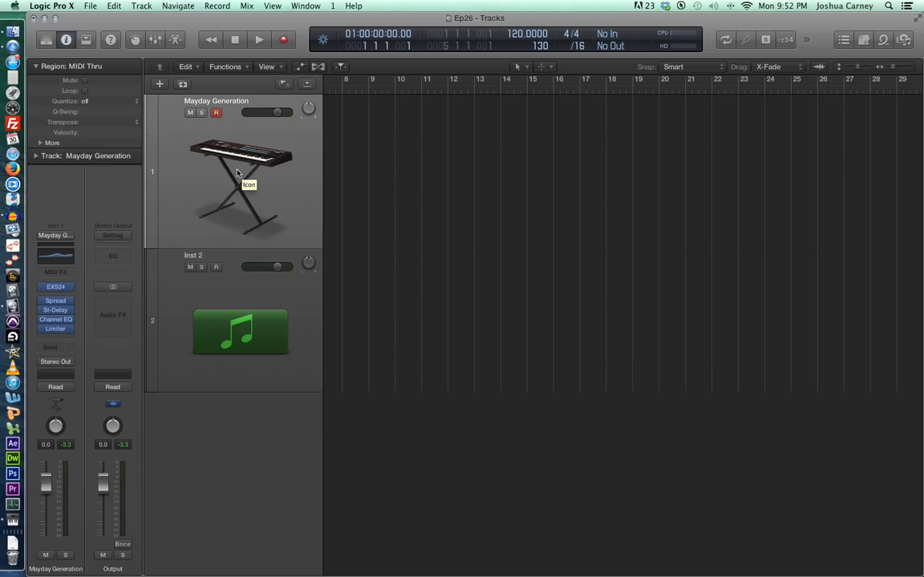
- Insert the stereo Ultrabeat (Drum Synth) as the instrument on the Inst 2 track
left_click(220, 303)
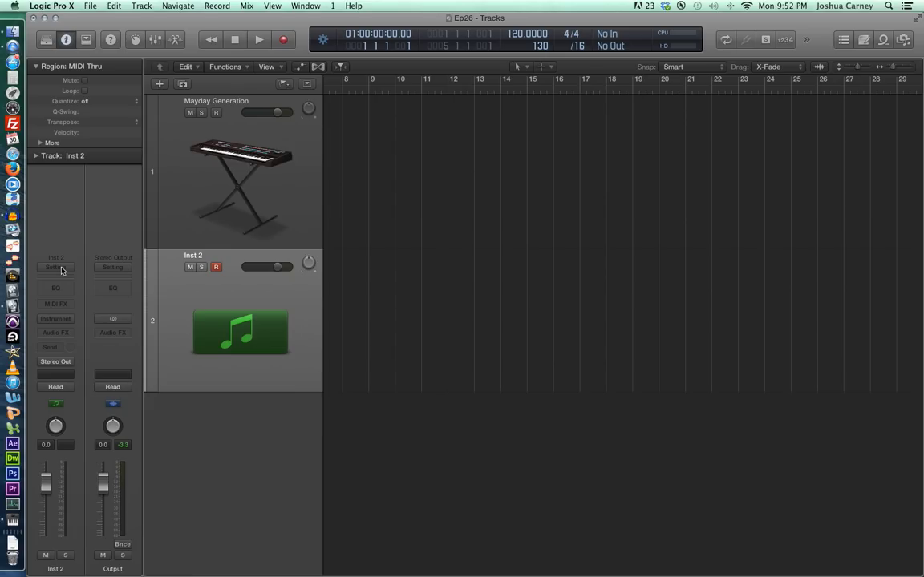
left_click(71, 321)
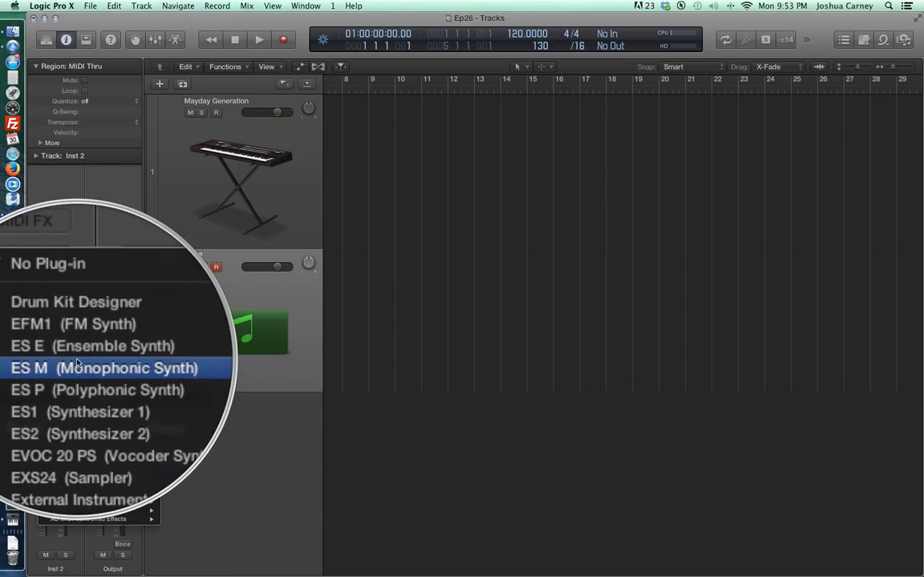
mouse_move(76, 340)
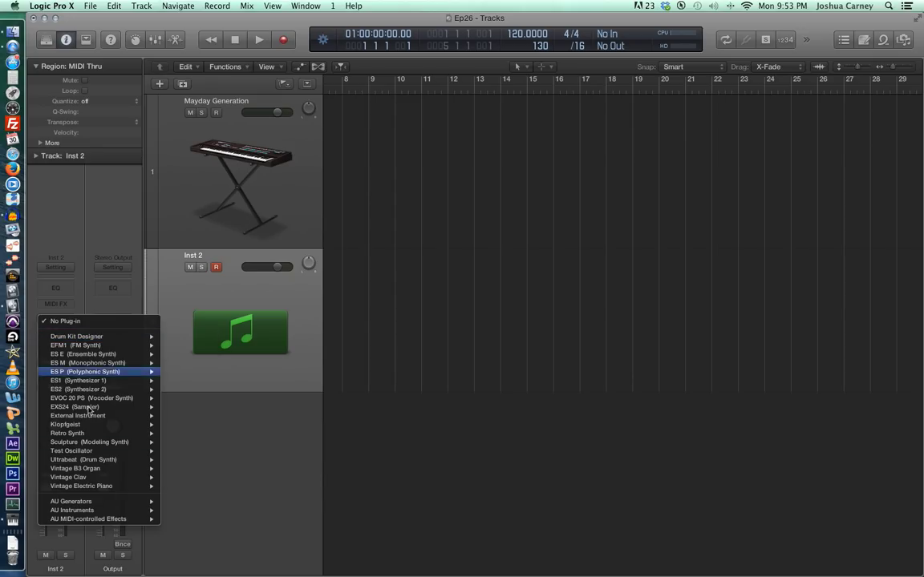
mouse_move(90, 511)
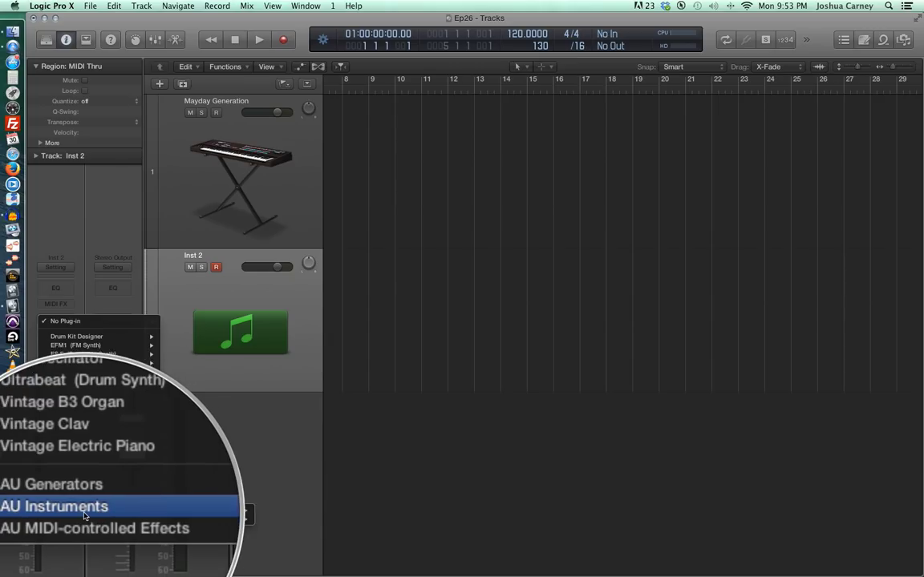
mouse_move(183, 520)
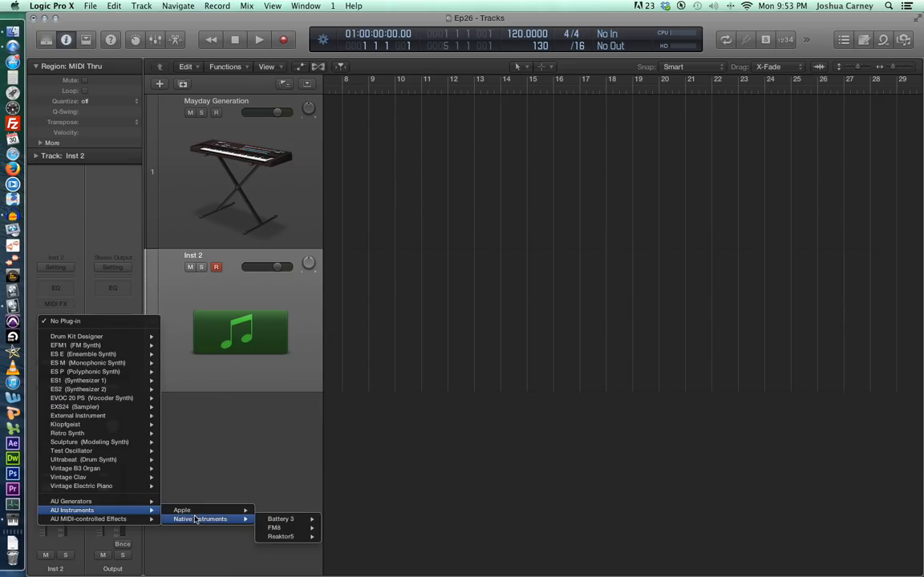
mouse_move(268, 521)
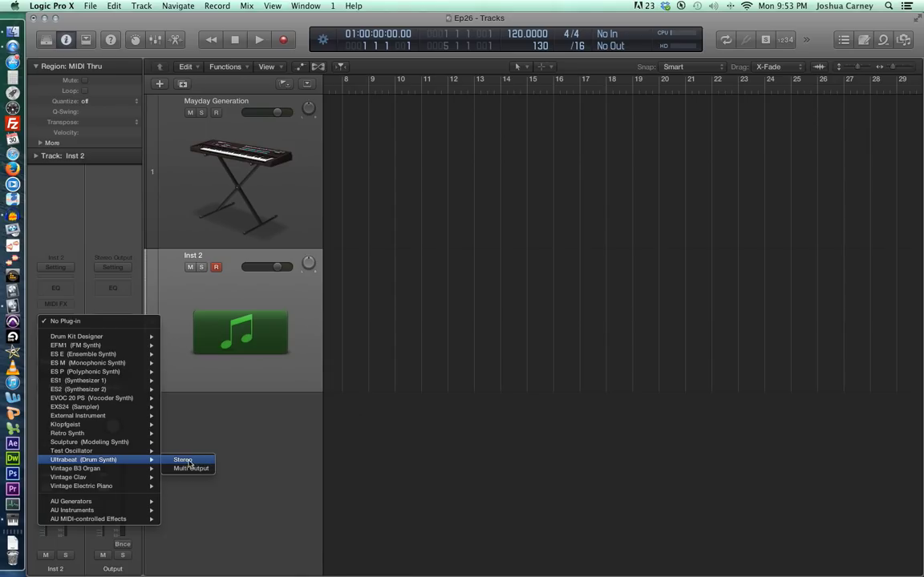
left_click(189, 463)
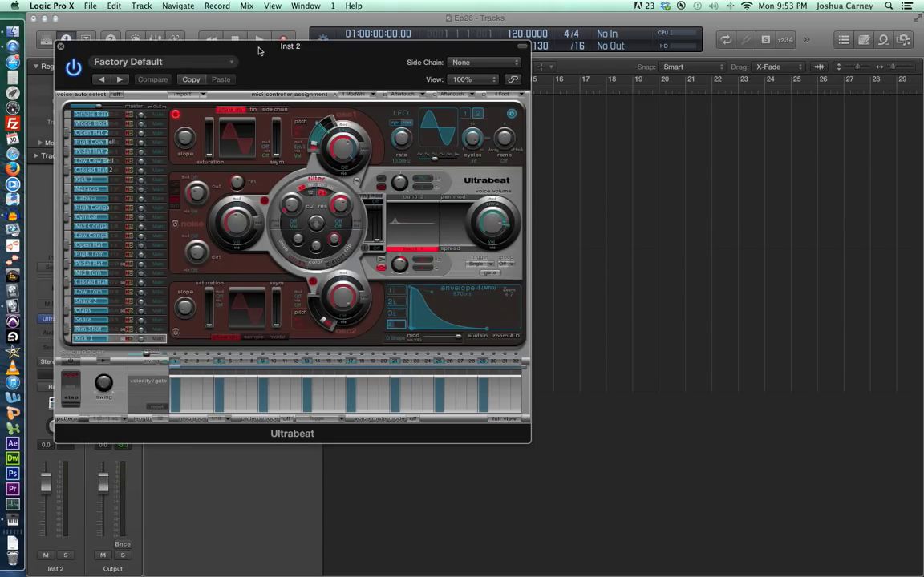
- Move the Ultrabeat window clear of the track headers, close it, and reopen it from Inst 2's channel strip
left_click_drag(258, 51, 549, 94)
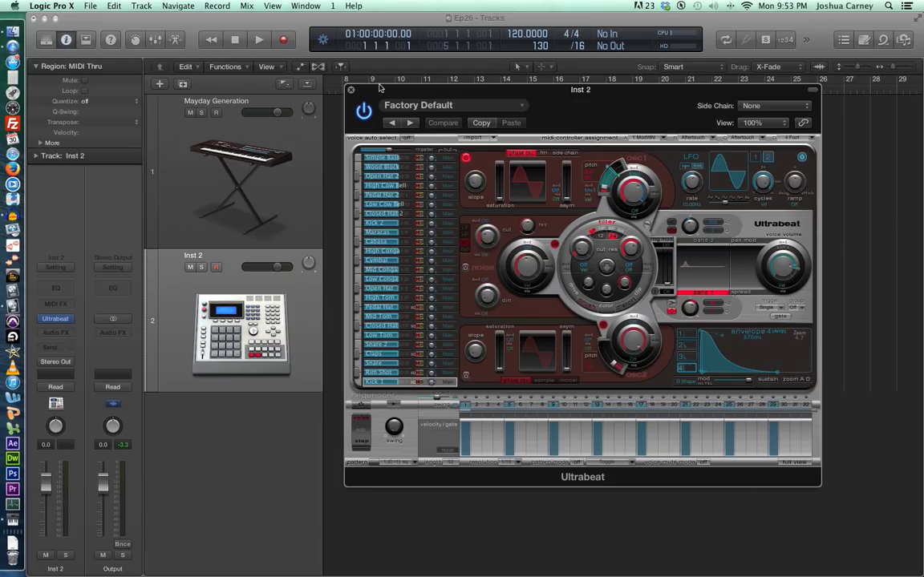
left_click(351, 90)
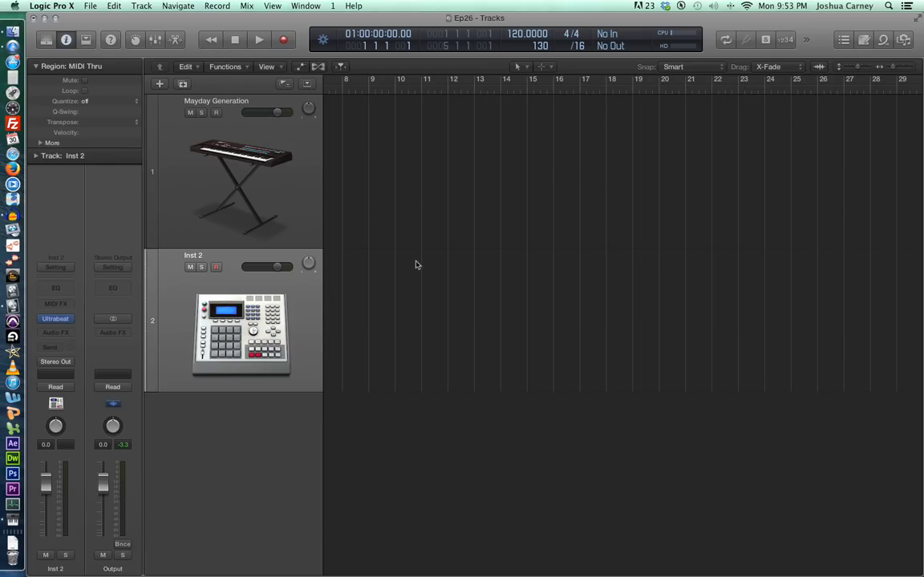
mouse_move(56, 319)
left_click(56, 319)
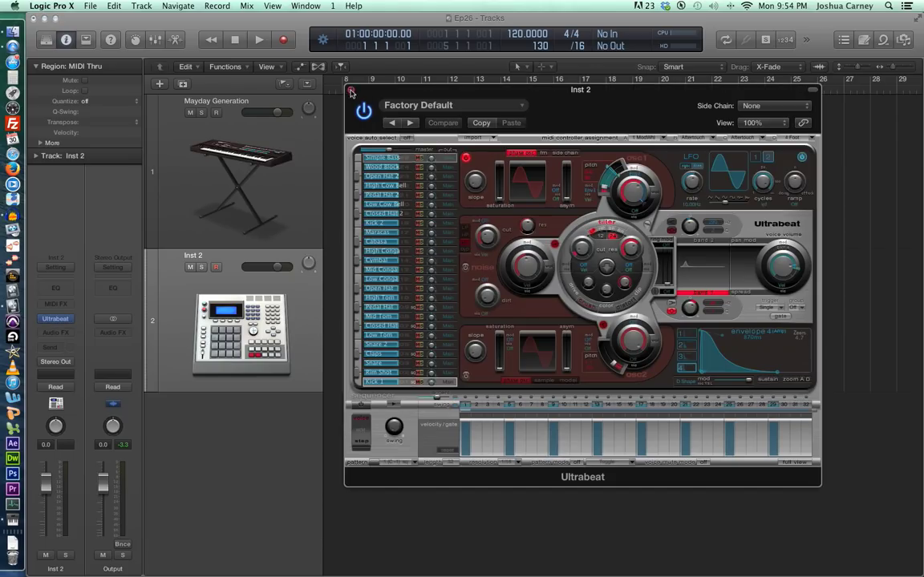
- Close the Ultrabeat window, view the EXS24 instrument on the Mayday Generation track, and close it again
left_click(316, 81)
left_click(231, 176)
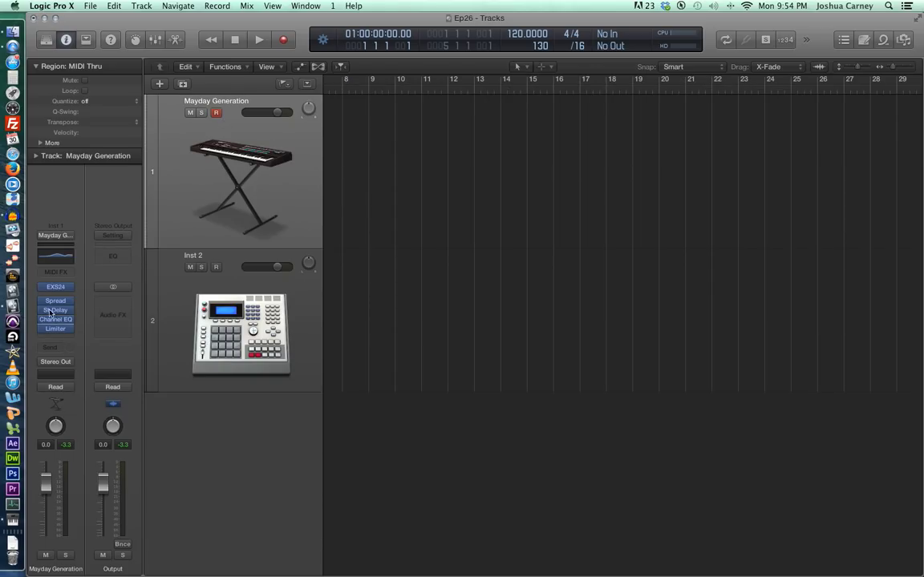
mouse_move(55, 288)
left_click(55, 287)
left_click_drag(301, 44, 521, 126)
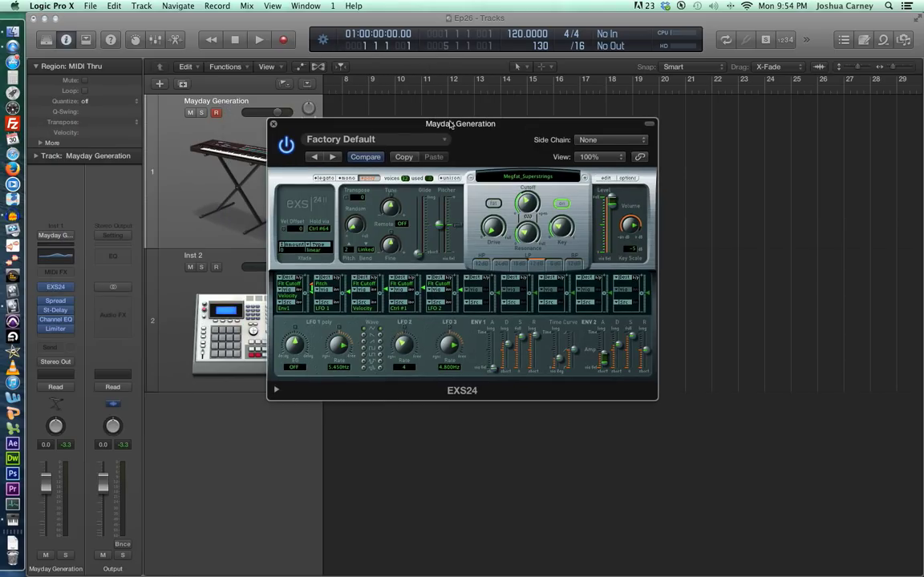
left_click(271, 123)
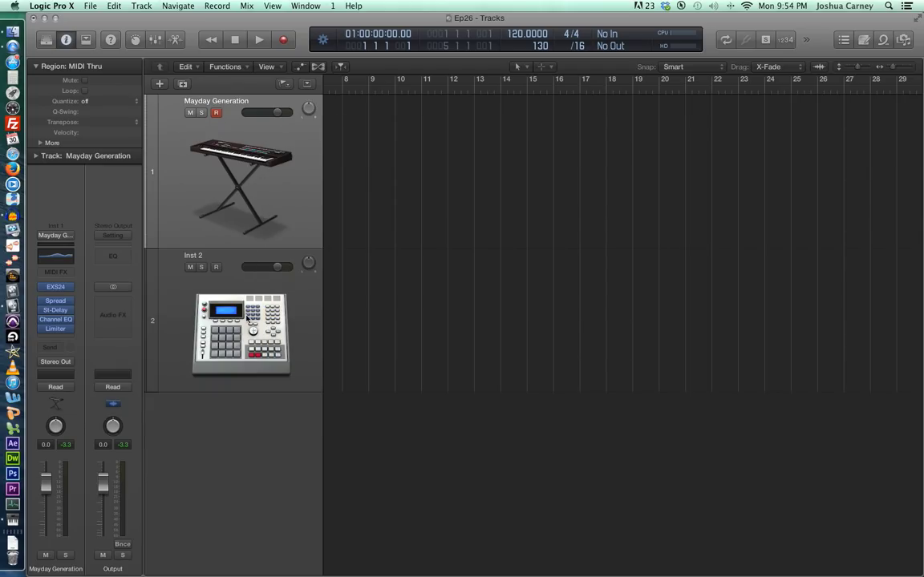
- Rename the Inst 2 track as Ultrabeat
left_click(249, 317)
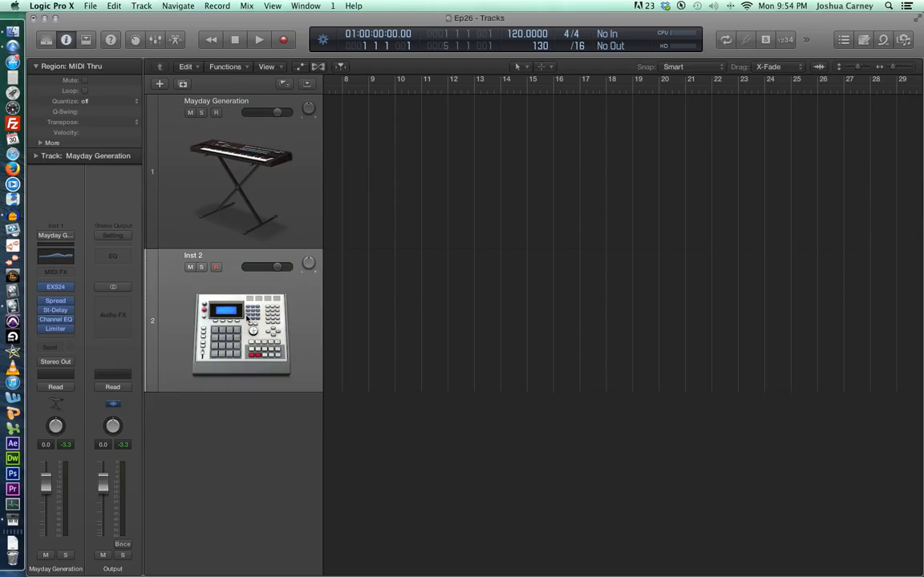
double_click(193, 256)
type("Ultrabeat")
key("Return")
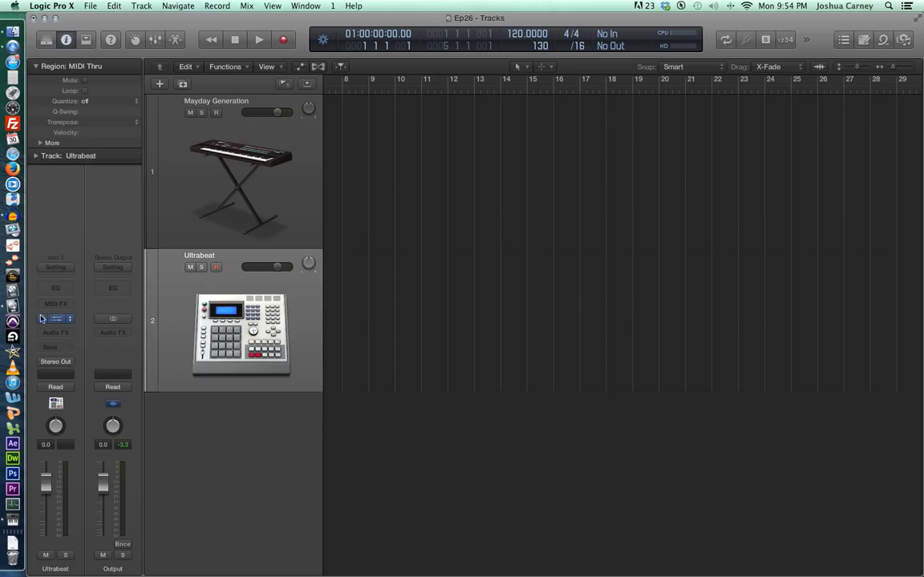
- Reopen the Ultrabeat instrument, move its window off the track headers, and load the Dub Smash drum kit
left_click(59, 323)
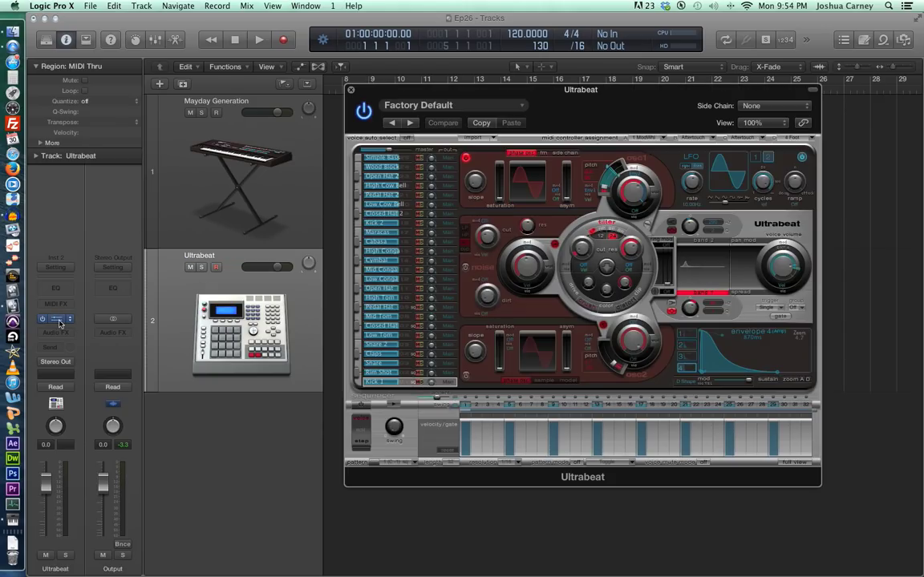
left_click_drag(553, 86, 635, 36)
scroll(383, 329, "left", 5)
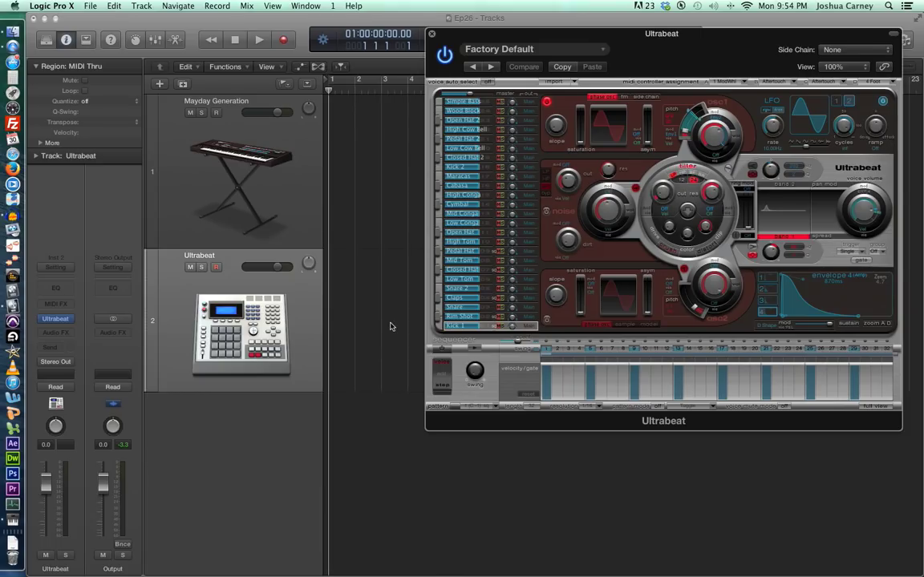
left_click_drag(459, 101, 459, 104)
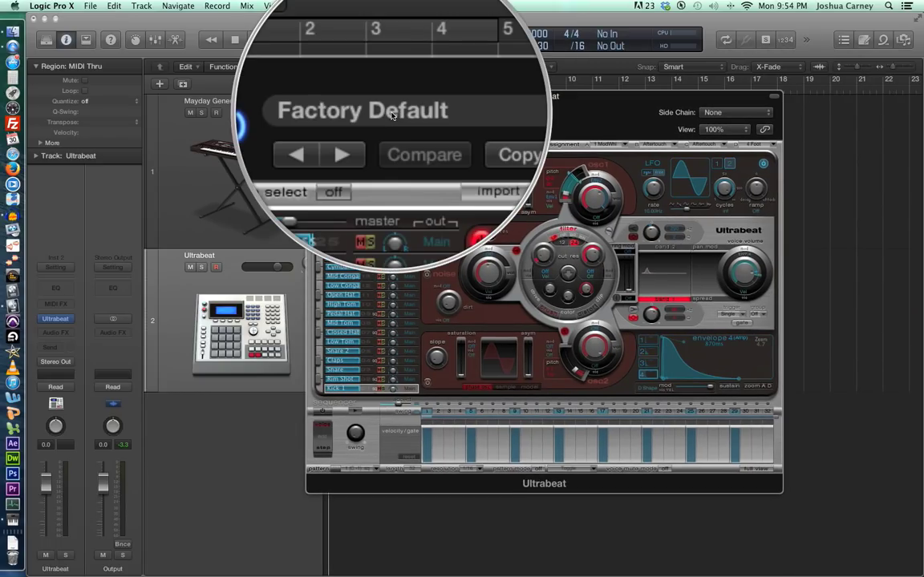
left_click(381, 111)
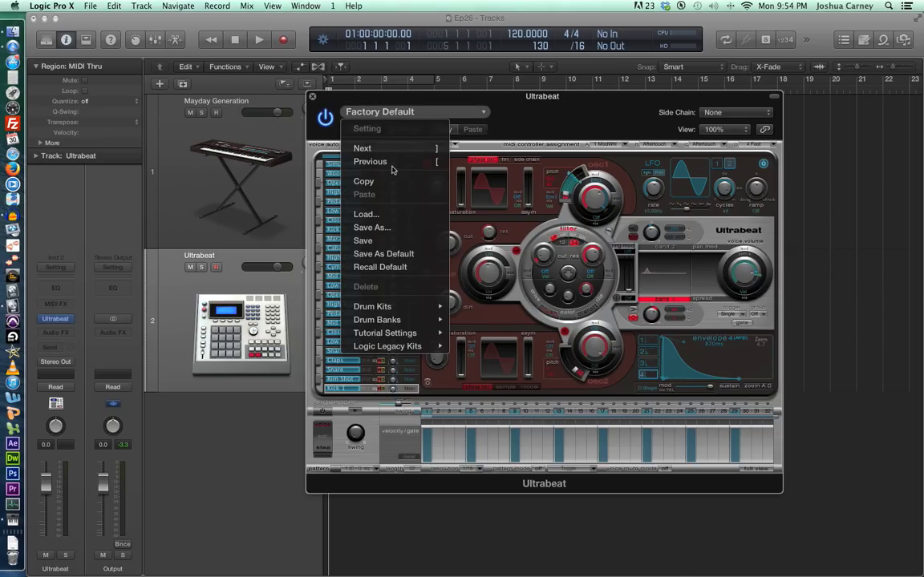
mouse_move(391, 312)
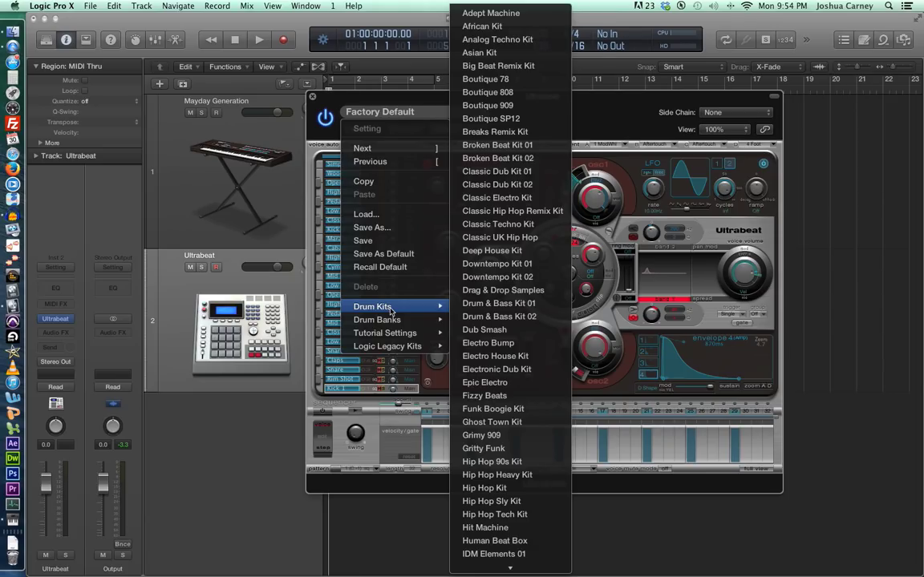
left_click(488, 330)
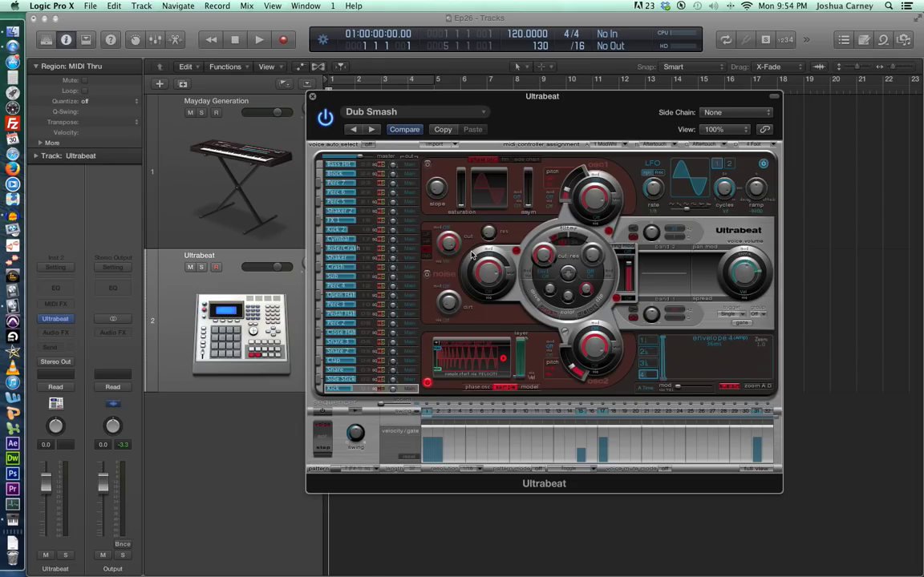
- Switch Ultrabeat's sequencer to full view, audition the current Dub Smash pattern, and stop it
left_click(756, 468)
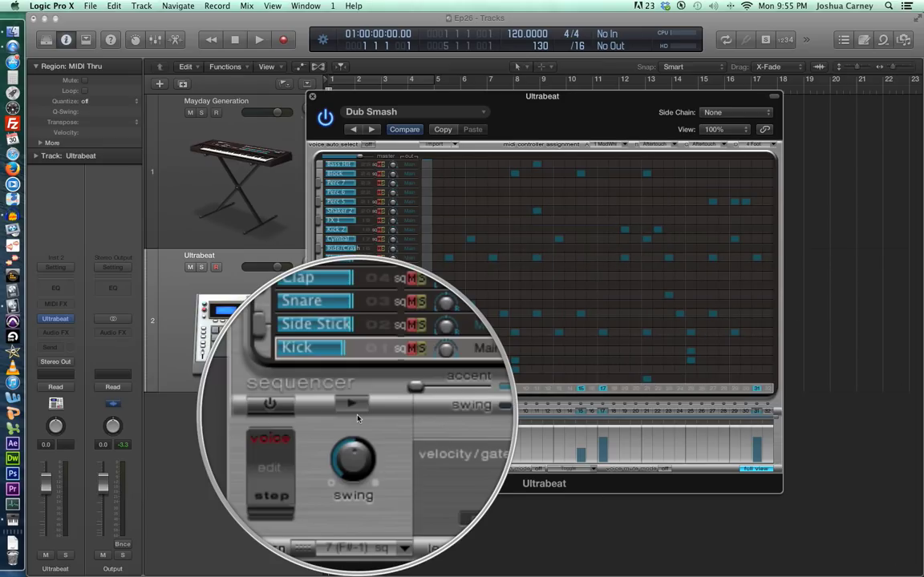
left_click(355, 412)
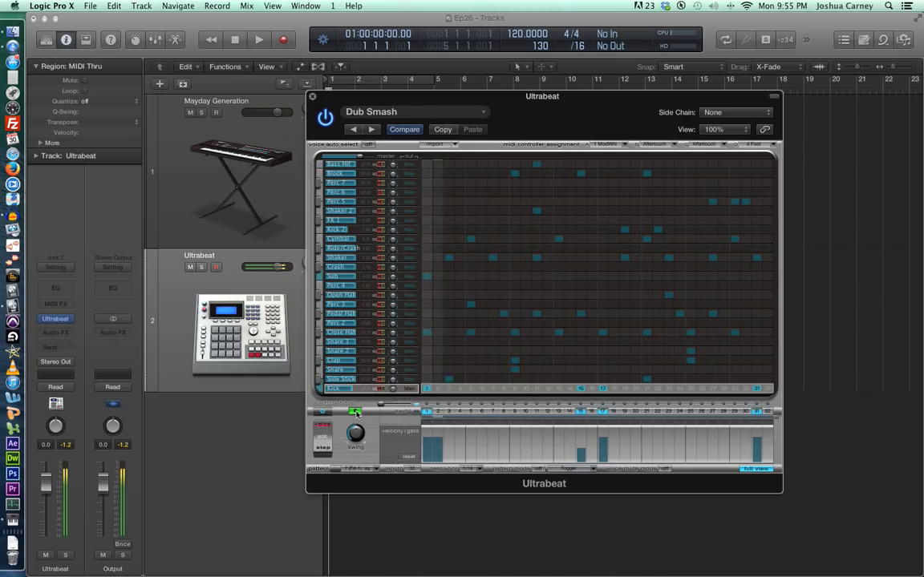
left_click(355, 412)
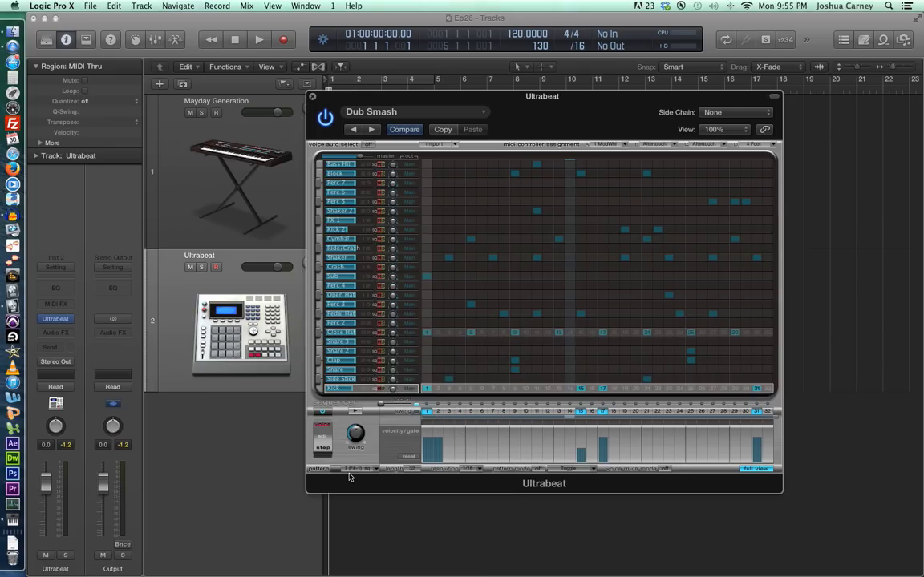
- Choose sequencer pattern 1 (C -1) in Ultrabeat, play it back, and stop it
left_click(357, 469)
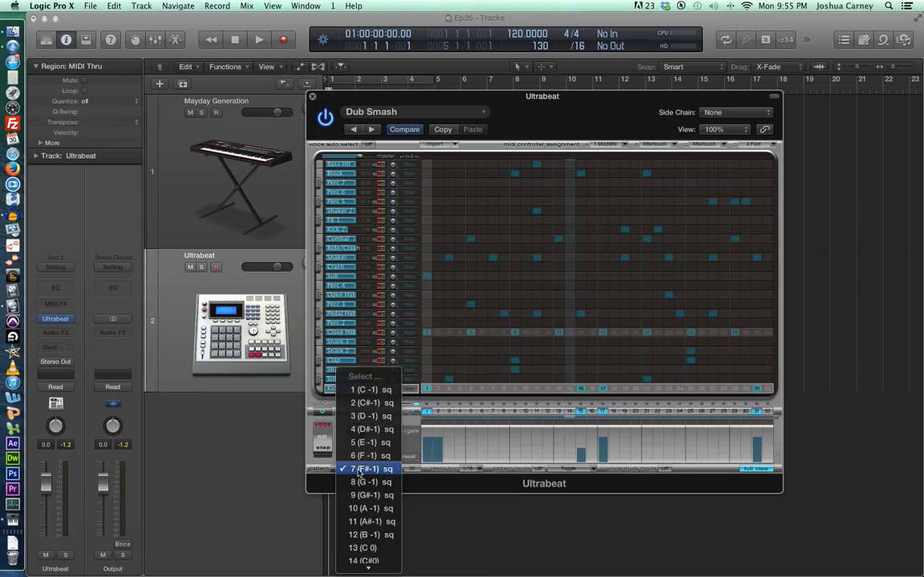
left_click(370, 389)
left_click(354, 412)
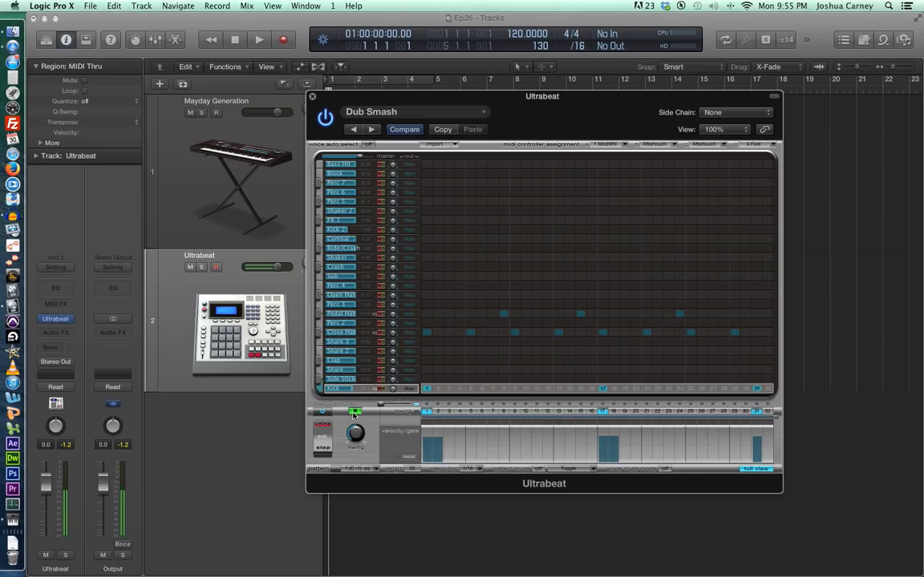
left_click(354, 412)
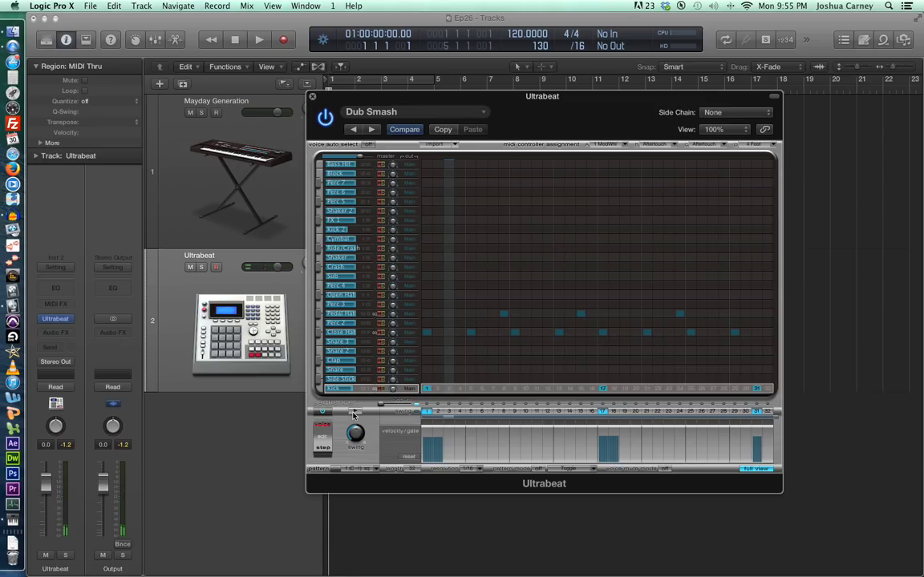
- Place Ultrabeat's current pattern on the Ultrabeat track as a MIDI region at bar 1, and close the plug-in window
left_click_drag(574, 105, 841, 35)
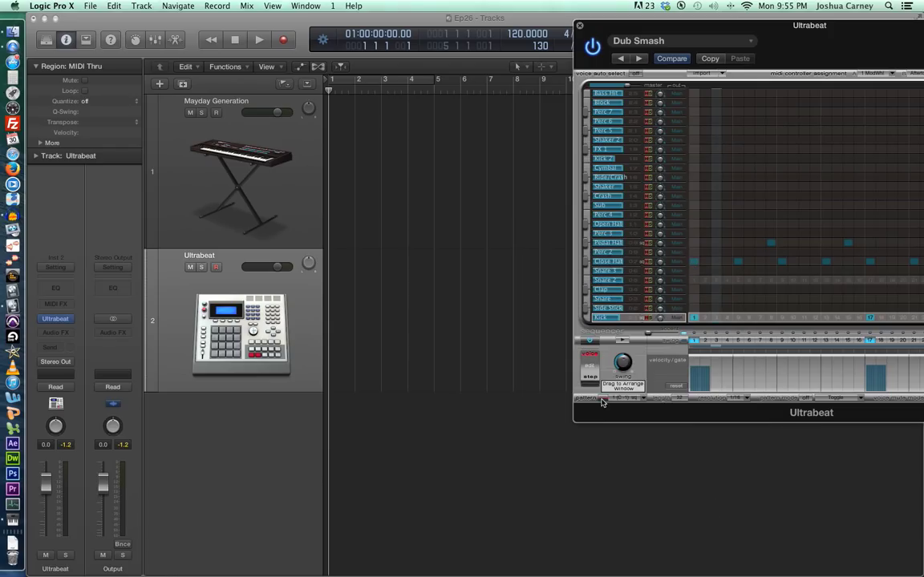
left_click_drag(604, 399, 344, 326)
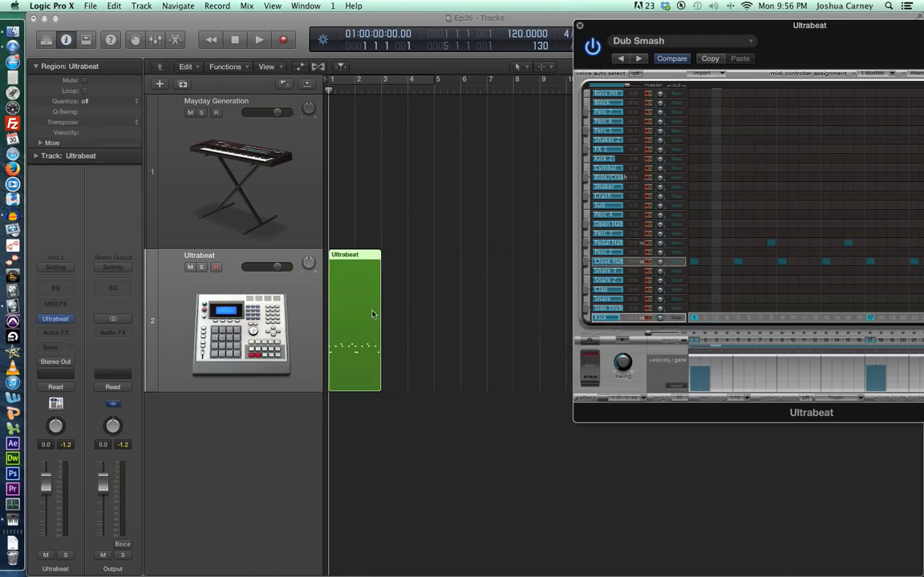
left_click(581, 26)
left_click(470, 264)
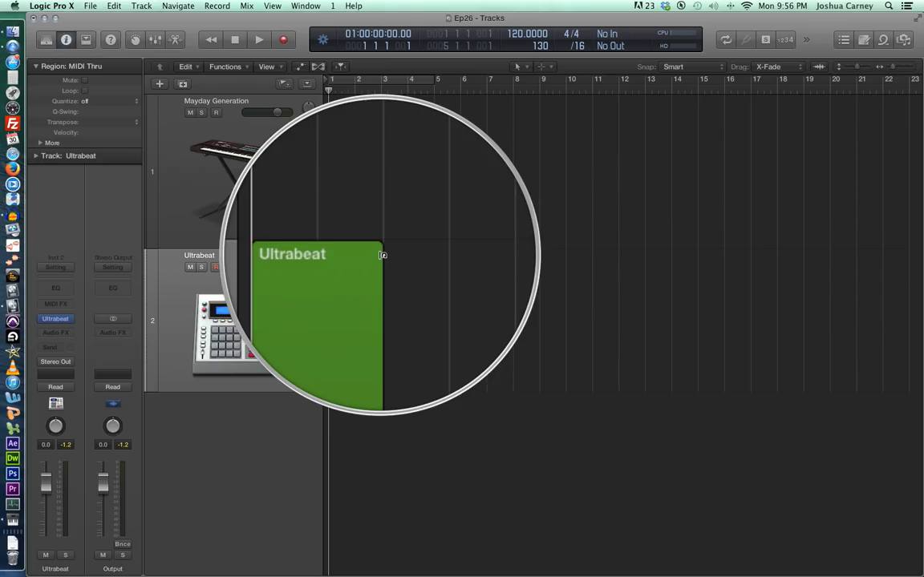
- Loop the Ultrabeat region out to bar 9, and move it so that it starts at bar 2
left_click_drag(382, 255, 541, 298)
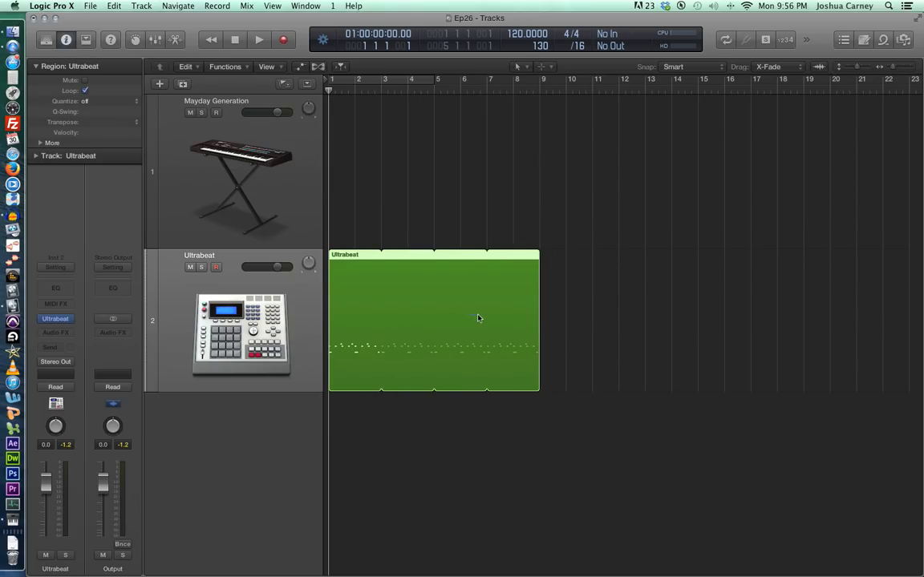
left_click_drag(345, 261, 375, 258)
left_click(382, 185)
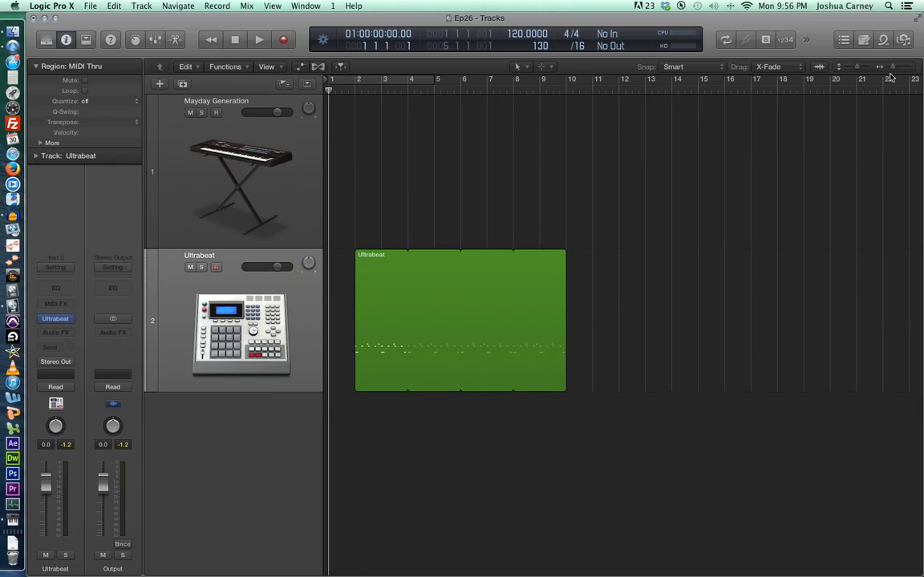
- Lower the Mayday Generation track's volume to about -6.2 dB and record a MIDI chord part on it alongside the looped Ultrabeat region
key("super+Right")
key("super+Right")
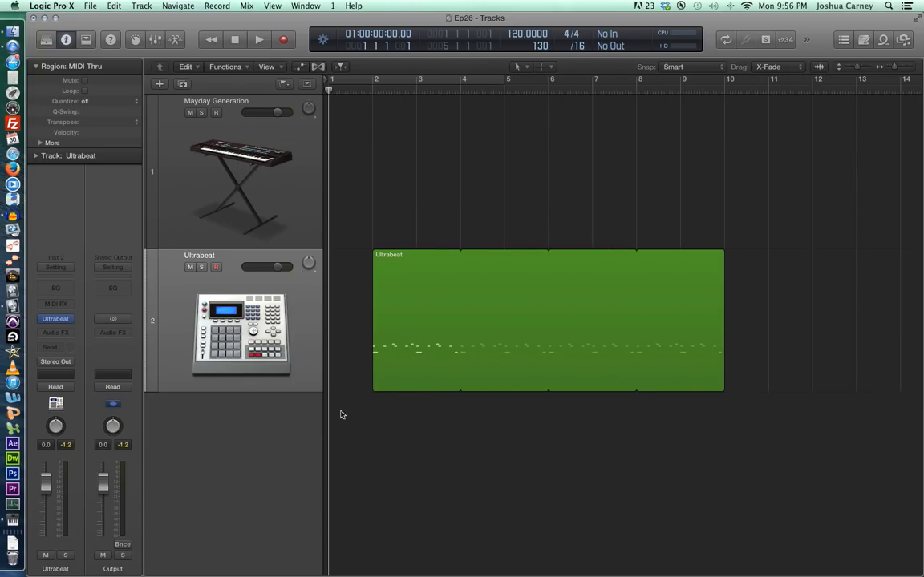
left_click(223, 136)
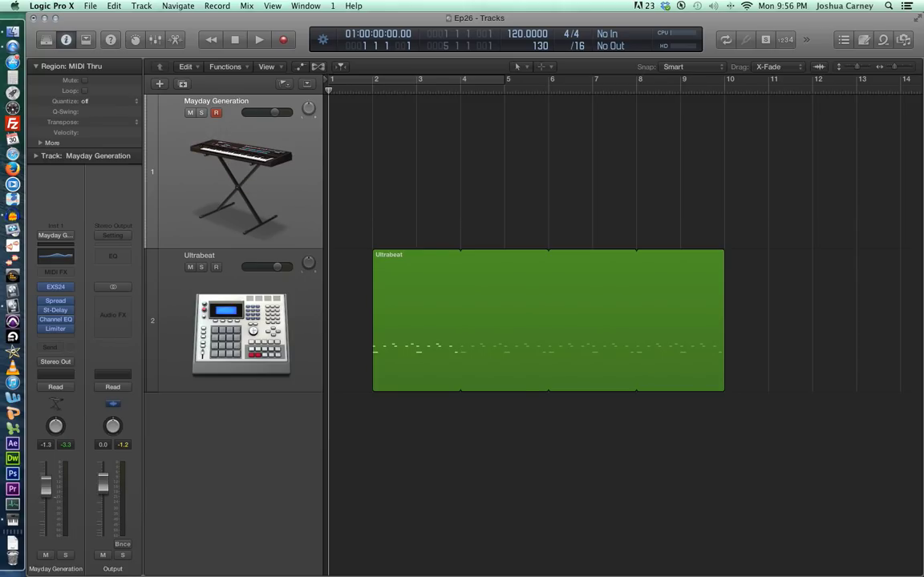
left_click_drag(40, 486, 40, 493)
key("r")
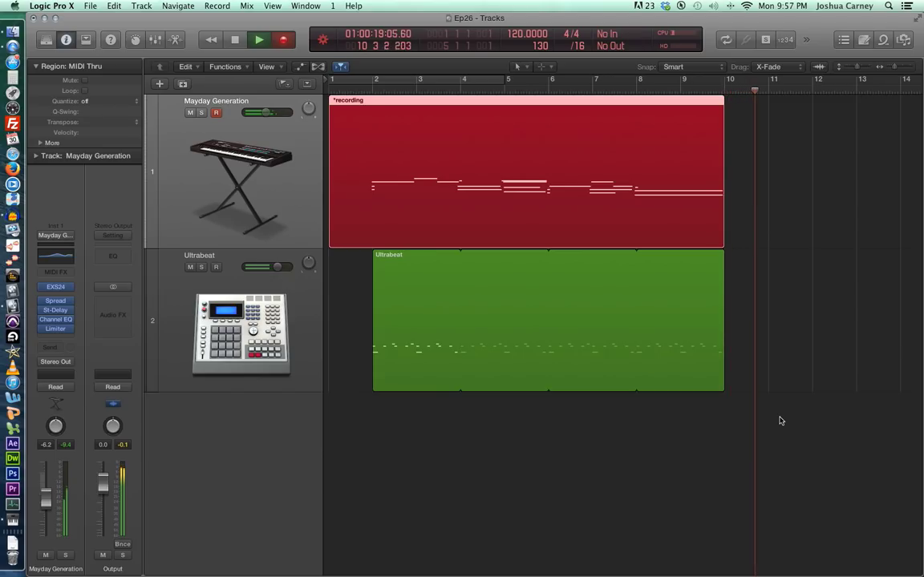
key("space")
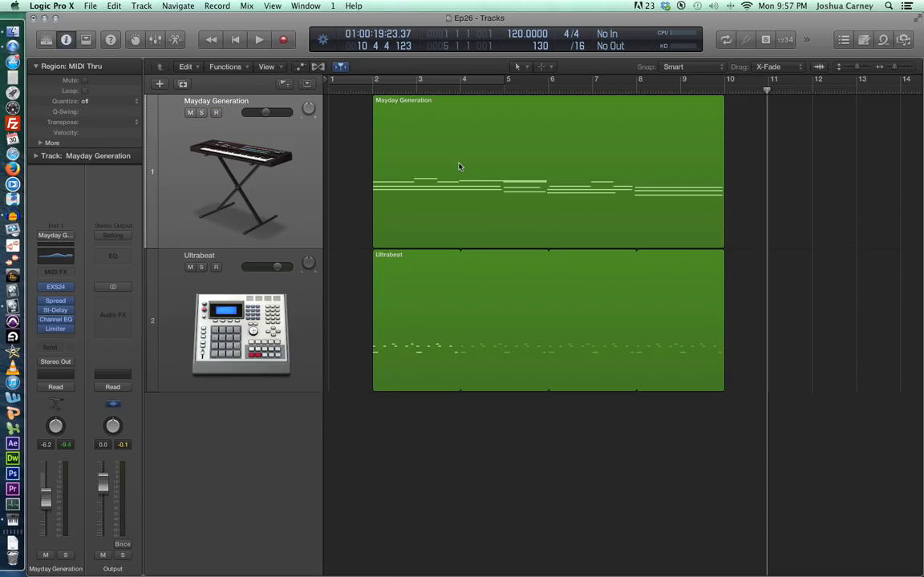
- Show the Mayday Generation region in the Piano Roll pane below the tracks, and enlarge the pane to view its notes
left_click(459, 206)
key("e")
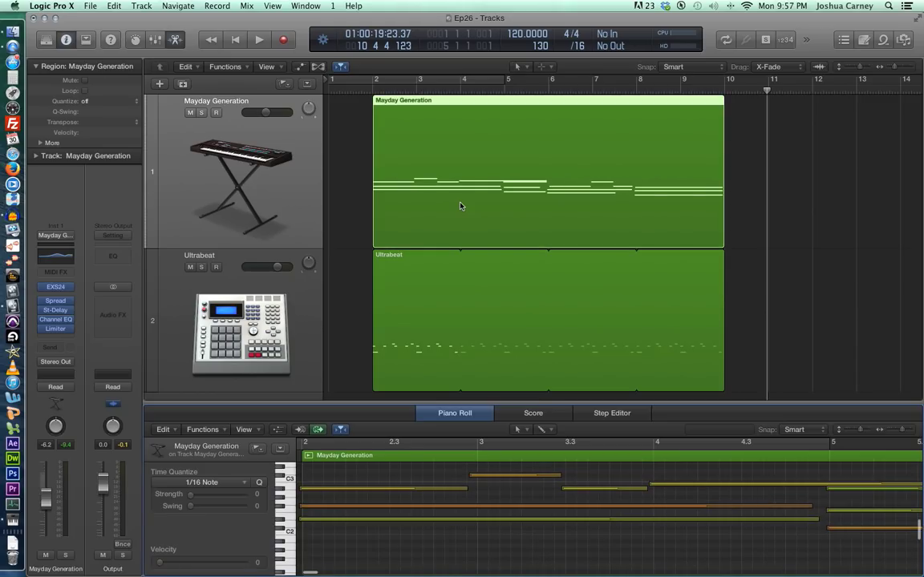
left_click_drag(553, 262, 552, 219)
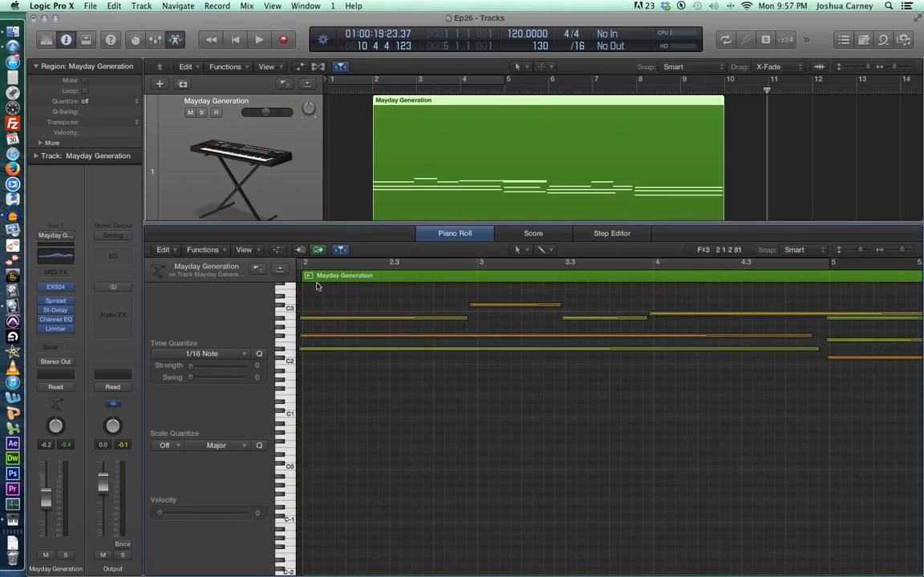
scroll(656, 438, "up", 1)
scroll(656, 438, "up", 4)
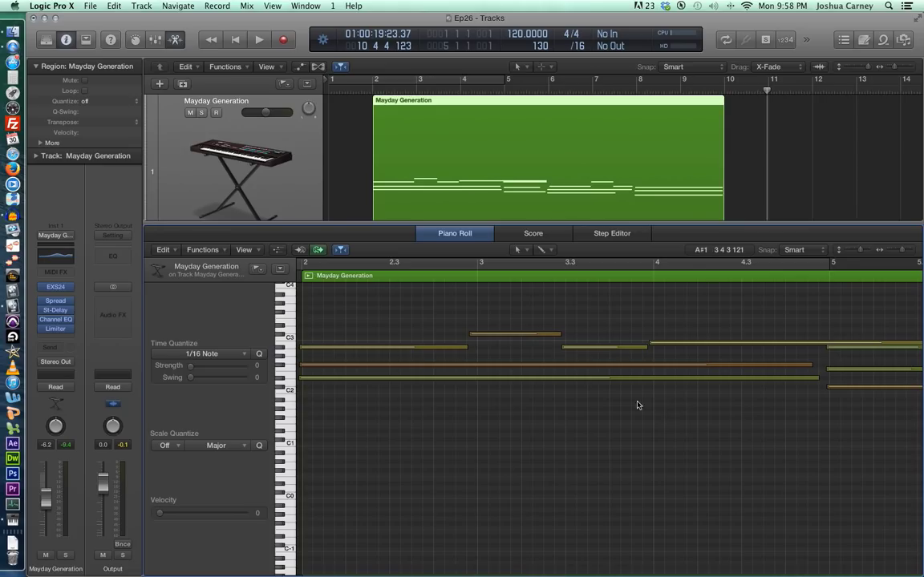
- View the region in the Score and Step Editor, return to the Piano Roll, and collapse the editor pane
left_click(543, 239)
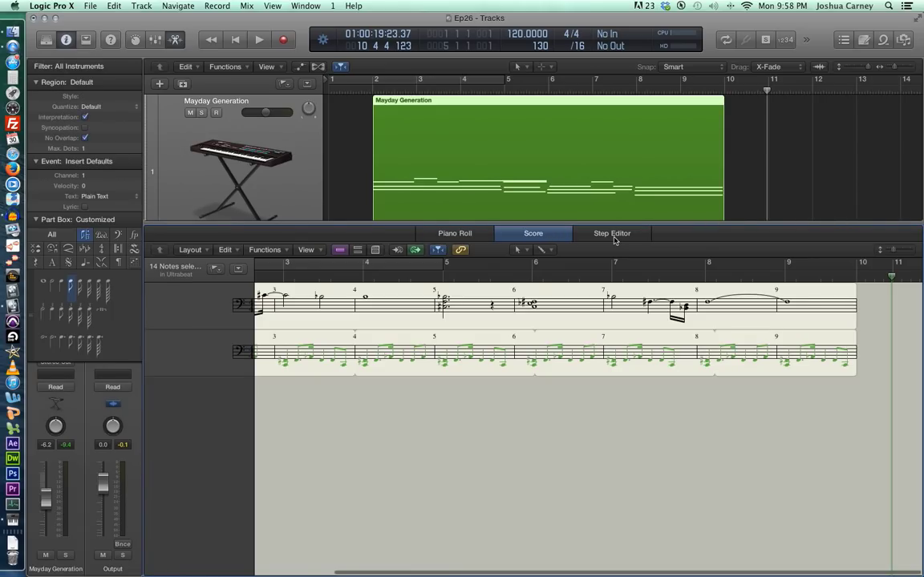
left_click(615, 240)
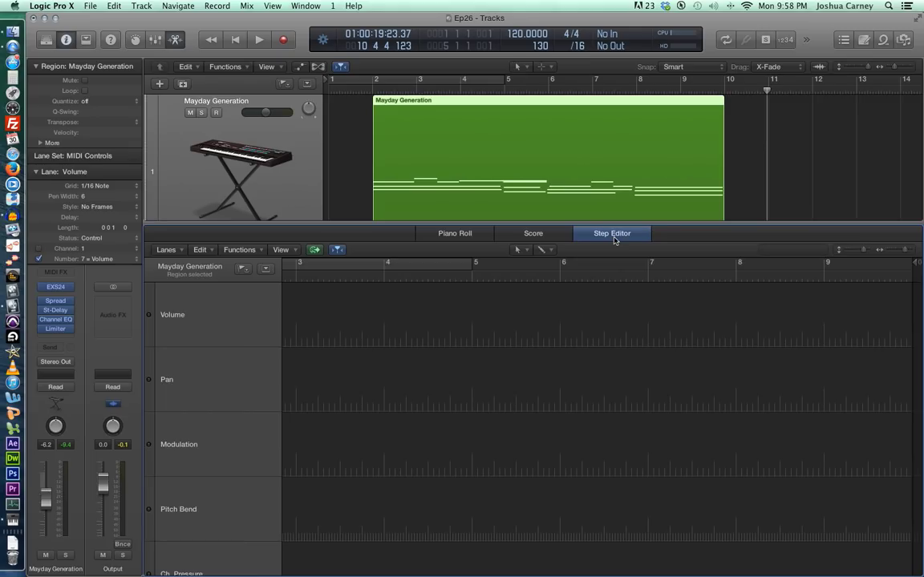
left_click(463, 236)
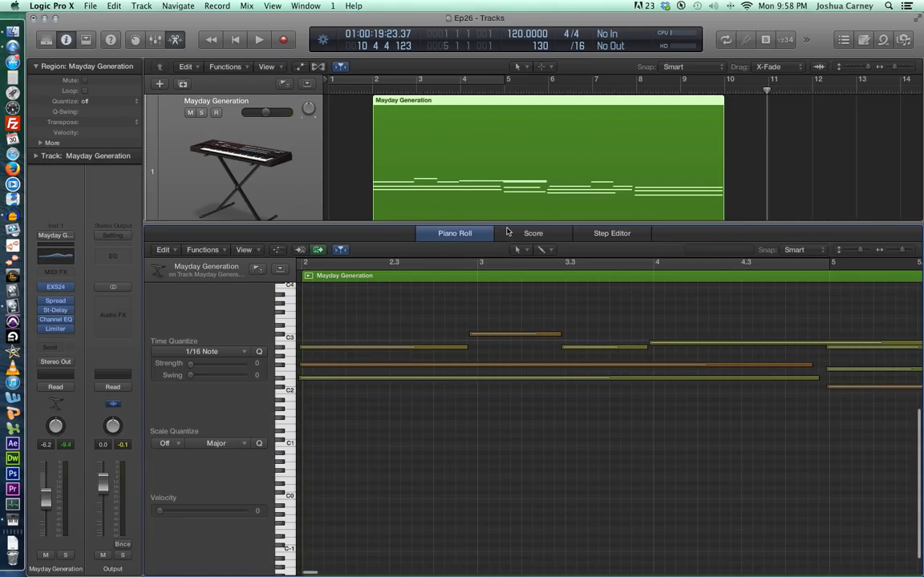
left_click_drag(507, 224, 524, 576)
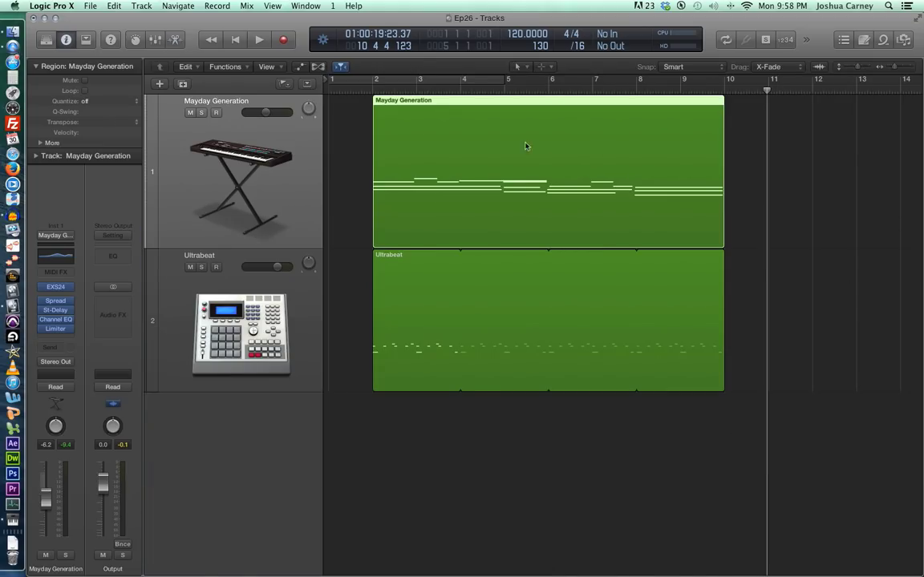
- Open the Mayday Generation region in a separate Piano Roll window
scroll(498, 169, "right", 1)
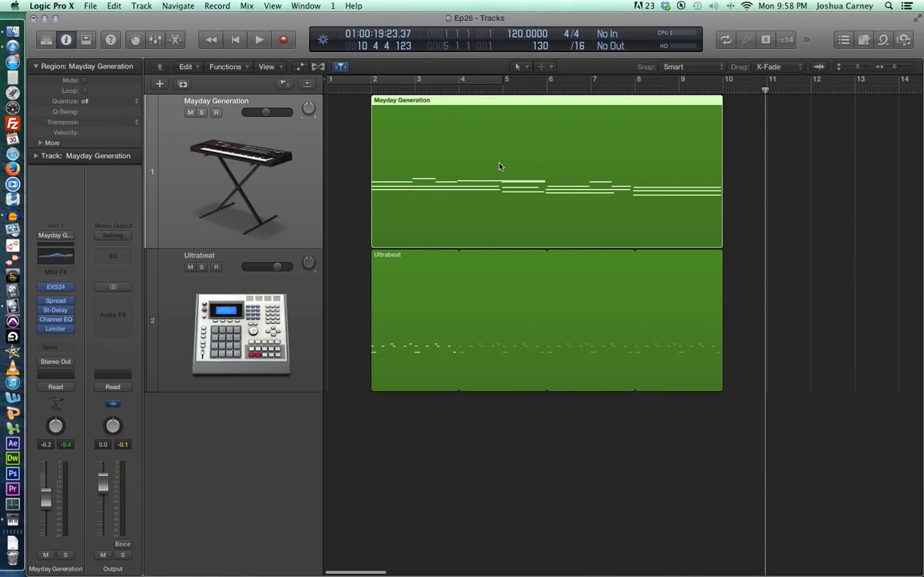
key("super+4")
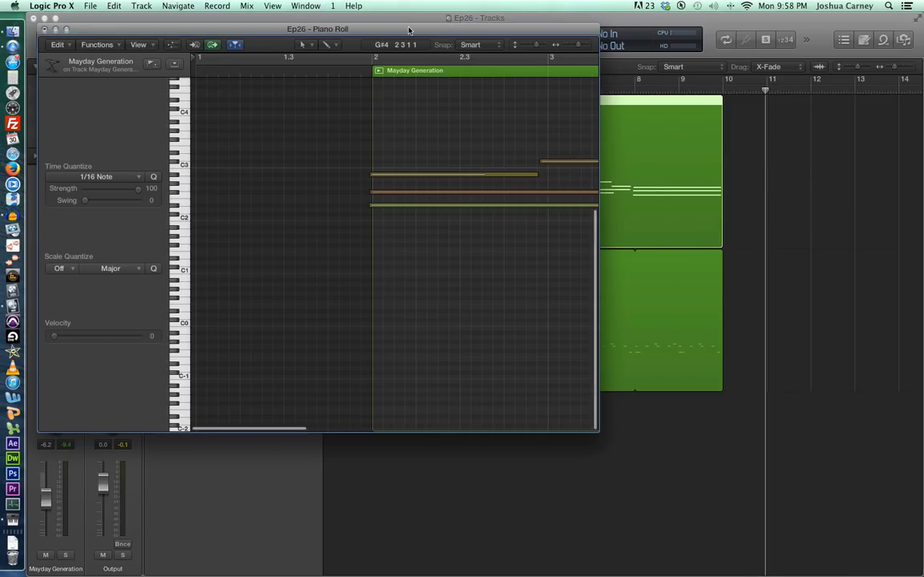
- Reposition the separate Piano Roll window, close it, and reopen it
left_click_drag(407, 29, 528, 74)
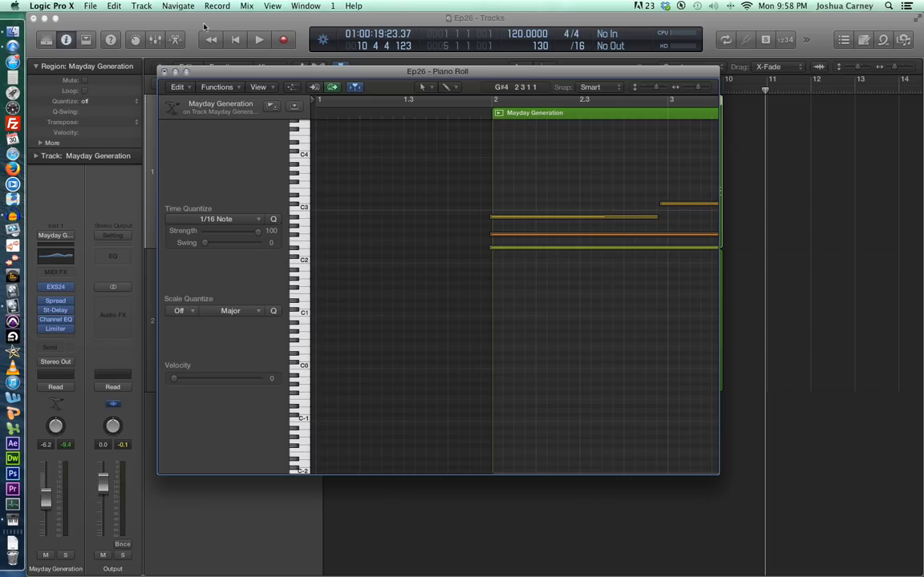
left_click_drag(293, 75, 273, 64)
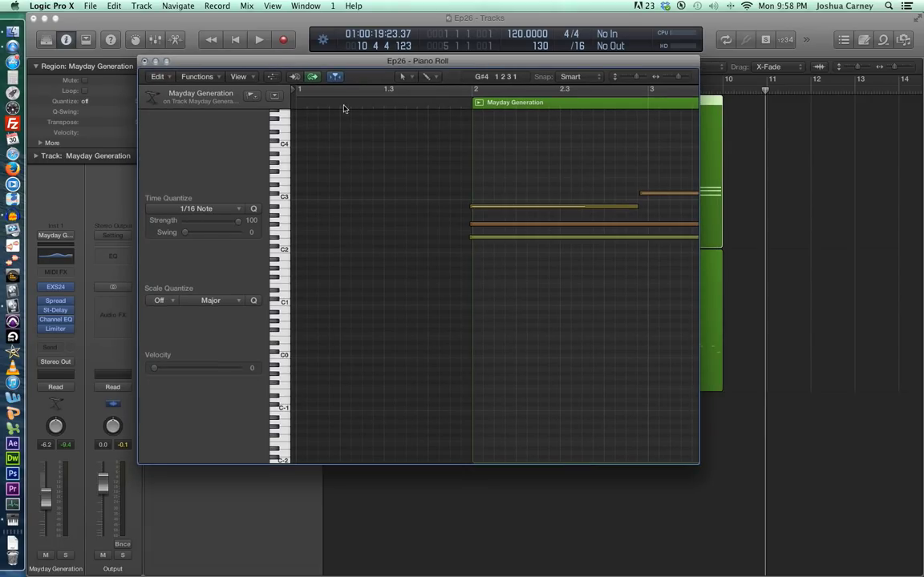
left_click(144, 61)
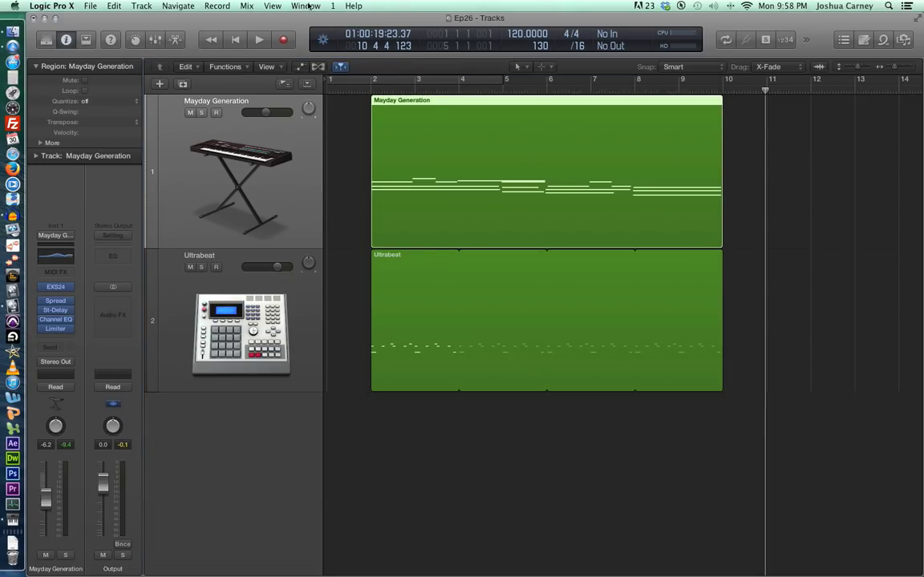
left_click(308, 7)
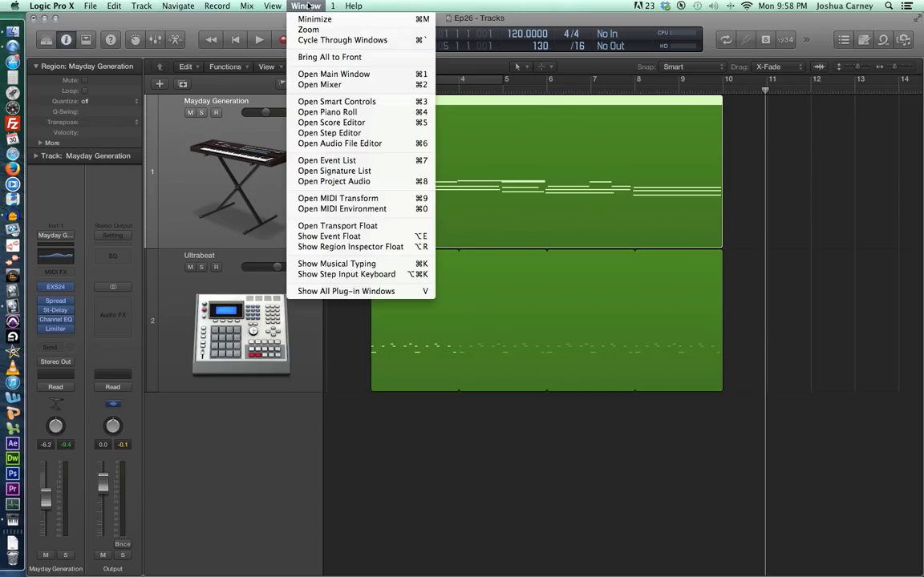
left_click(352, 113)
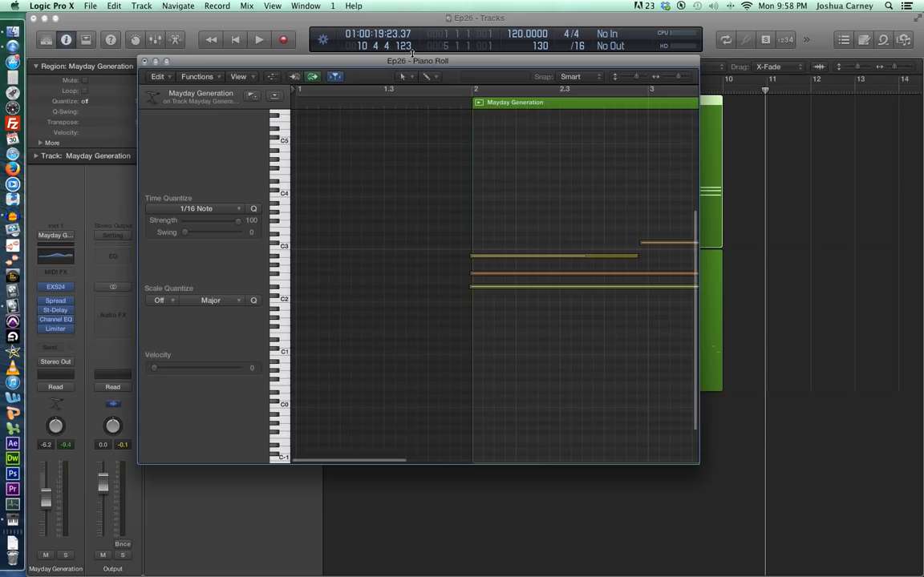
- Enlarge the Piano Roll window and zoom it to fit all notes of the Mayday Generation region
left_click_drag(352, 70, 262, 24)
left_click_drag(605, 424, 830, 530)
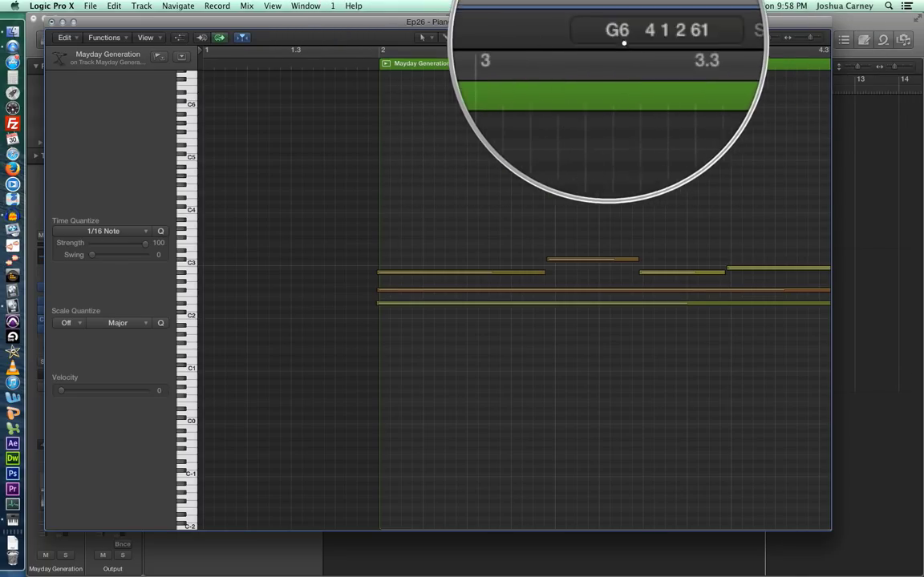
left_click(758, 38)
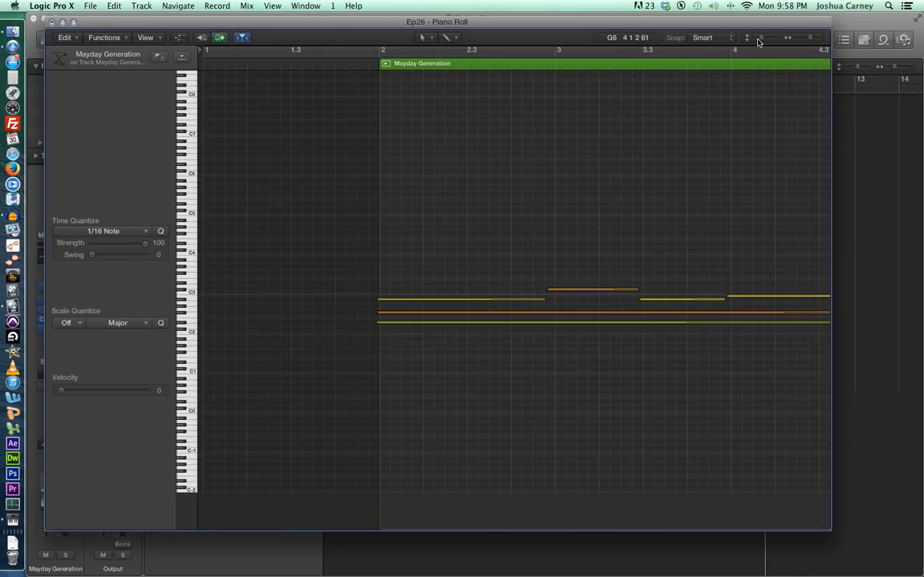
left_click(807, 38)
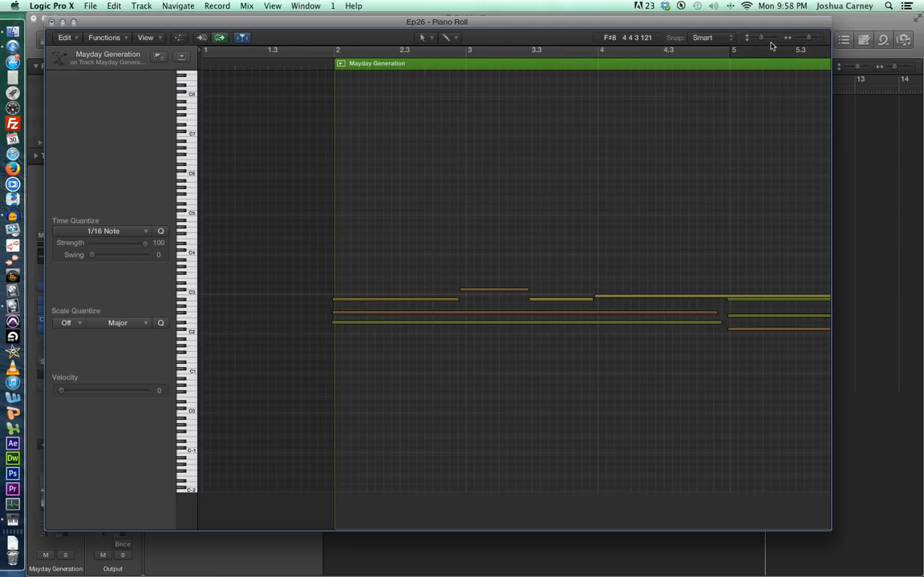
left_click(777, 39)
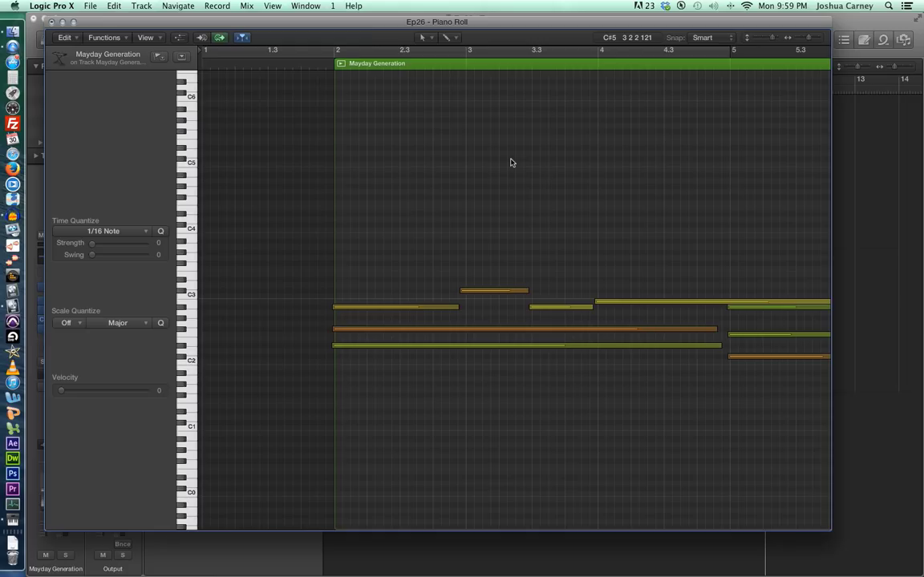
key("z")
scroll(600, 184, "up", 3)
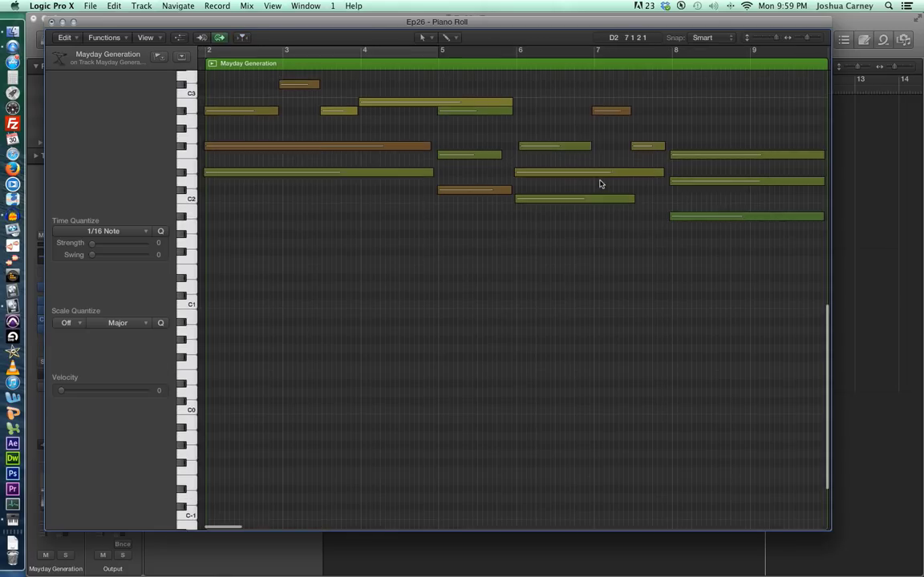
scroll(600, 184, "up", 3)
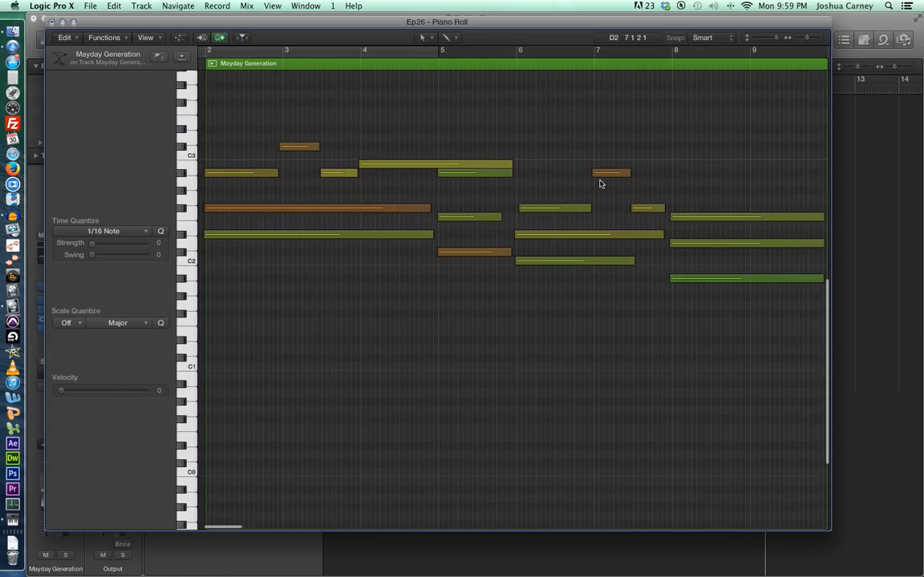
scroll(599, 184, "up", 2)
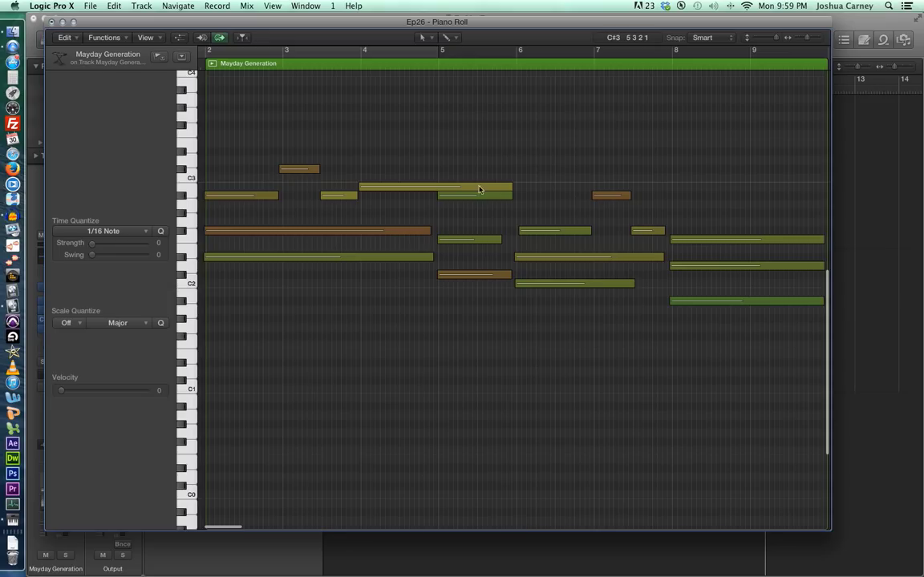
- Shorten the B2 note starting at bar 4 so that it ends at bar 5
scroll(443, 188, "right", 1)
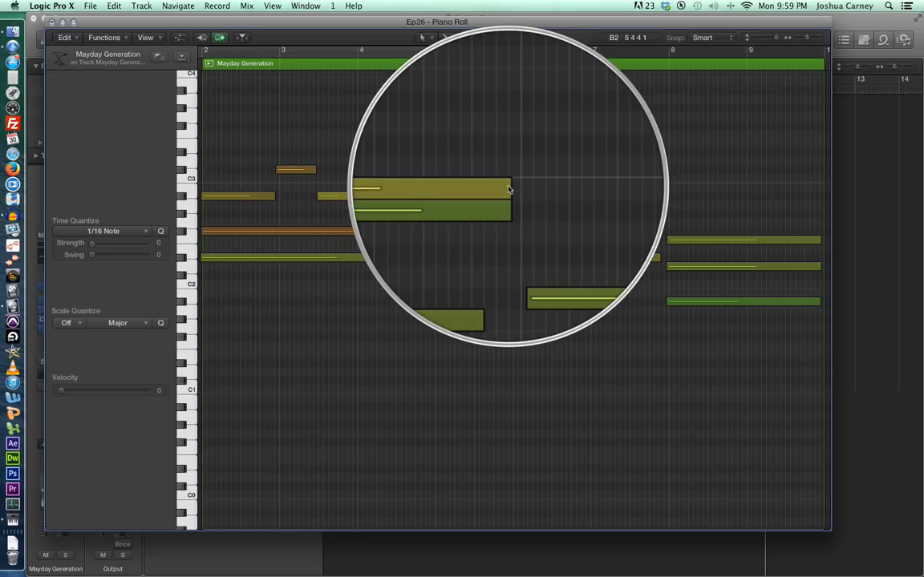
scroll(509, 186, "left", 1)
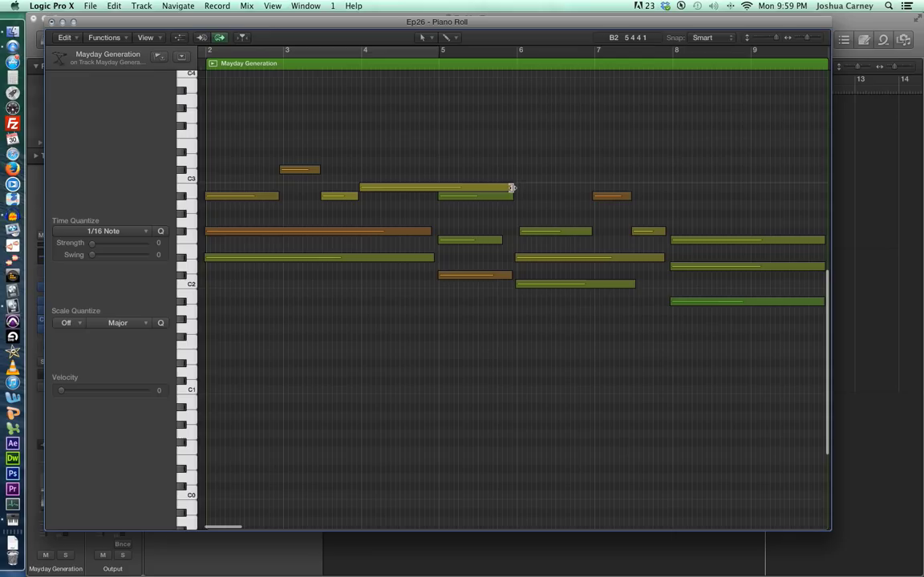
left_click_drag(512, 187, 438, 215)
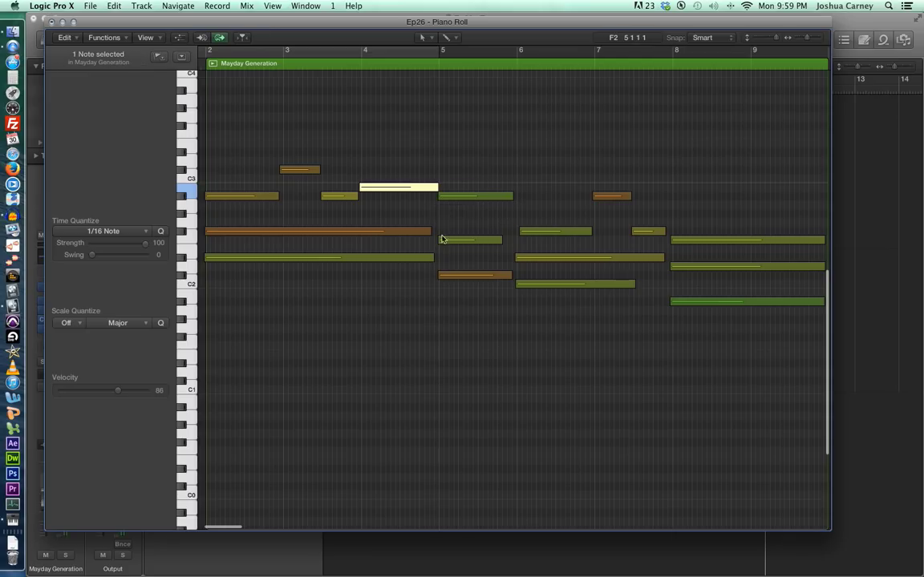
- Turn off MIDI Out for the Piano Roll and test it by selecting notes
left_click(303, 170)
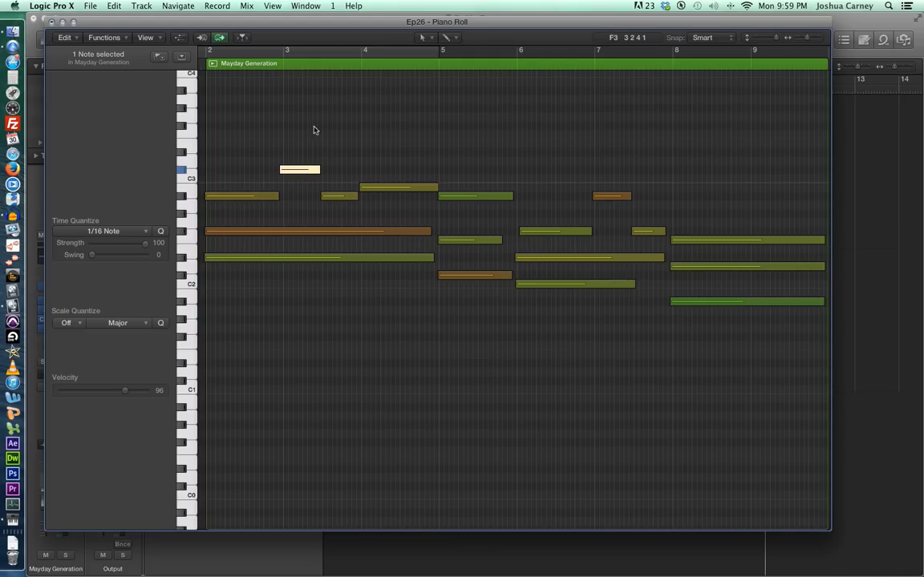
left_click(221, 42)
left_click_drag(293, 132, 429, 265)
left_click(413, 289)
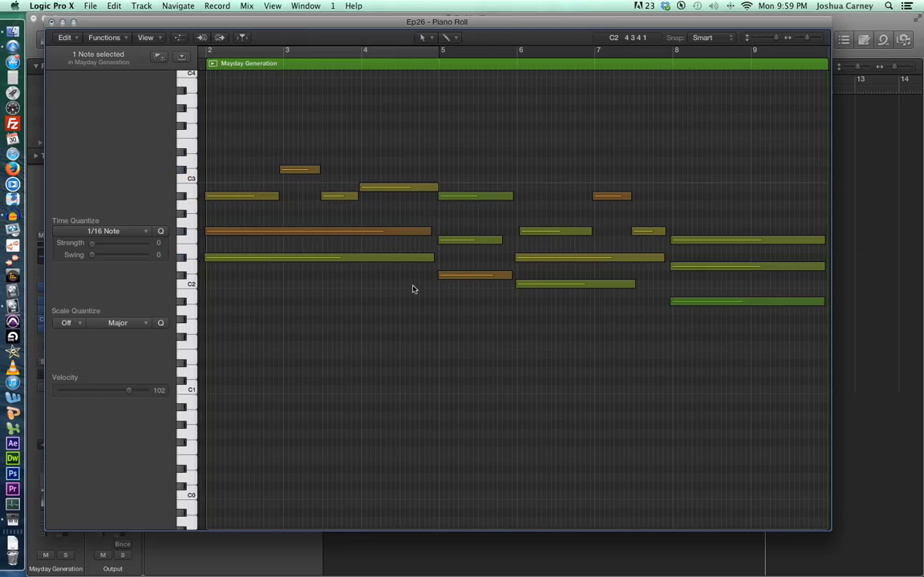
- Move the C2 note at bar 6 down one semitone to B1
scroll(576, 319, "right", 3)
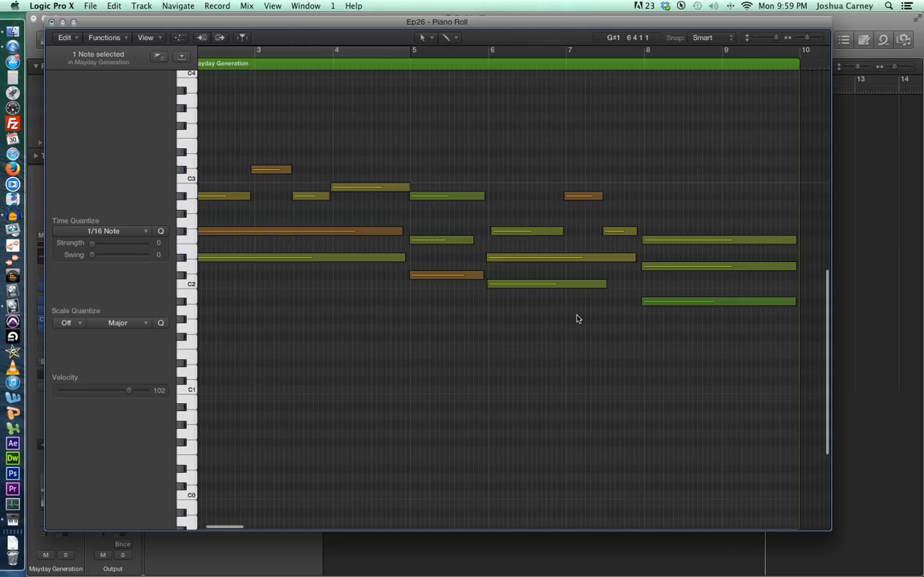
left_click(508, 285)
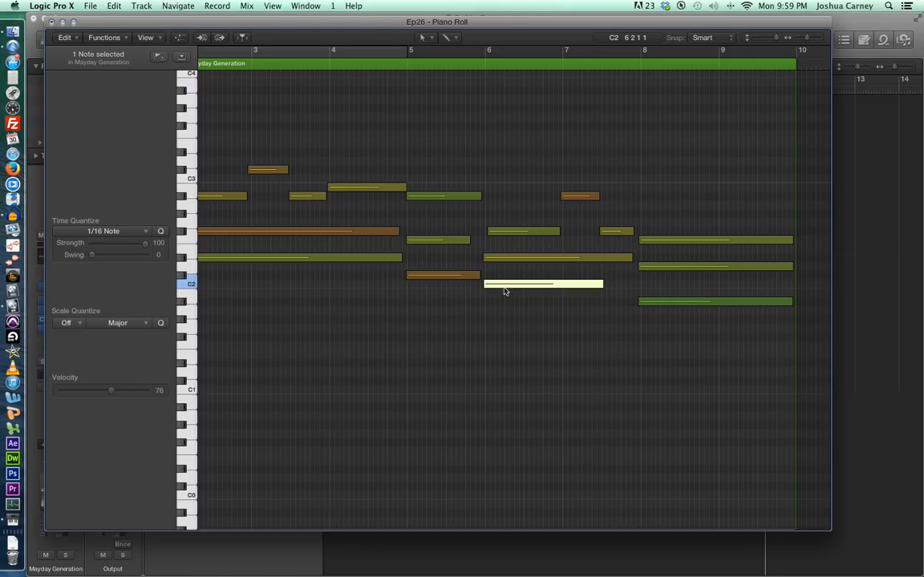
left_click_drag(502, 286, 504, 297)
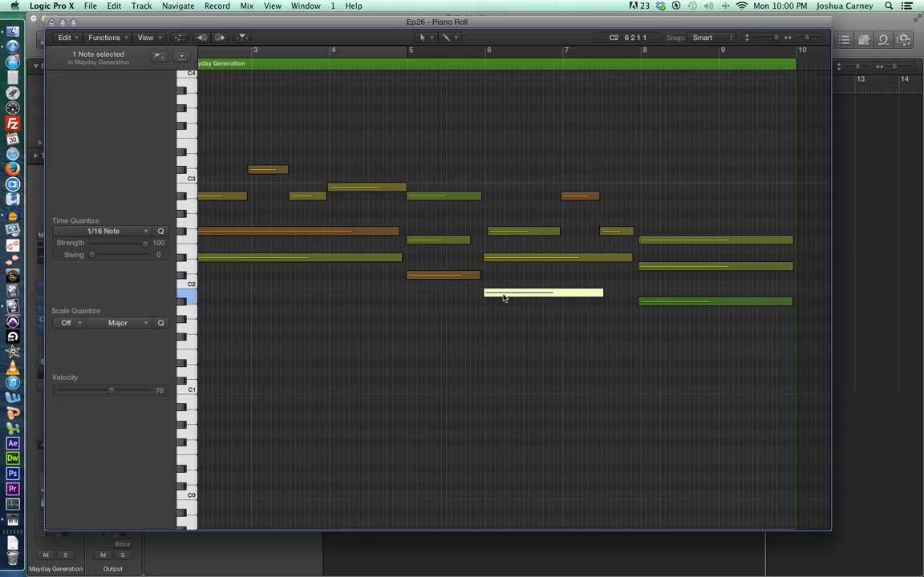
- Transpose the lowest note at bar 6 up and down in semitones, leave it on B1, and deselect it
key("alt+Up")
key("alt+Up")
key("alt+Down")
key("alt+Down")
key("alt+Down")
key("alt+Up")
key("alt+Up")
key("alt+Down")
key("alt+Up")
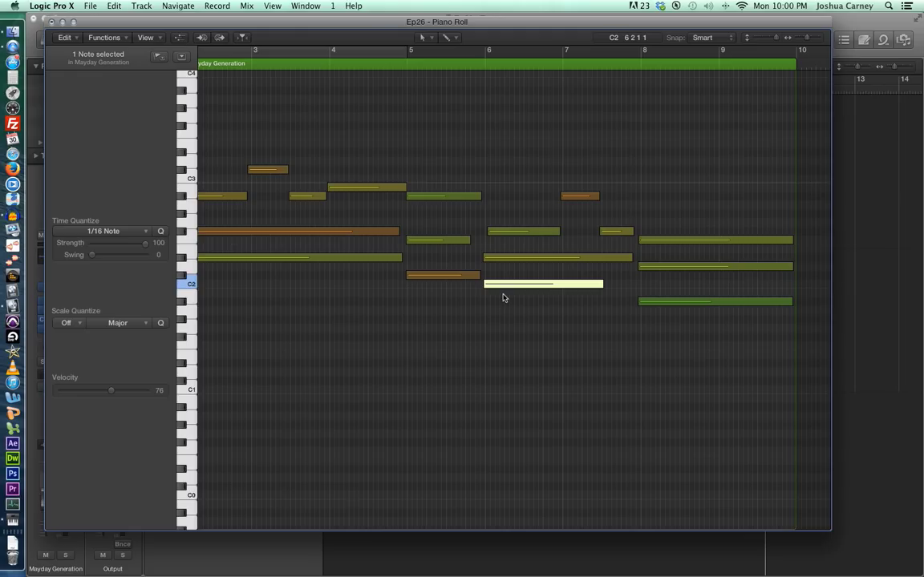
key("alt+Down")
left_click(406, 347)
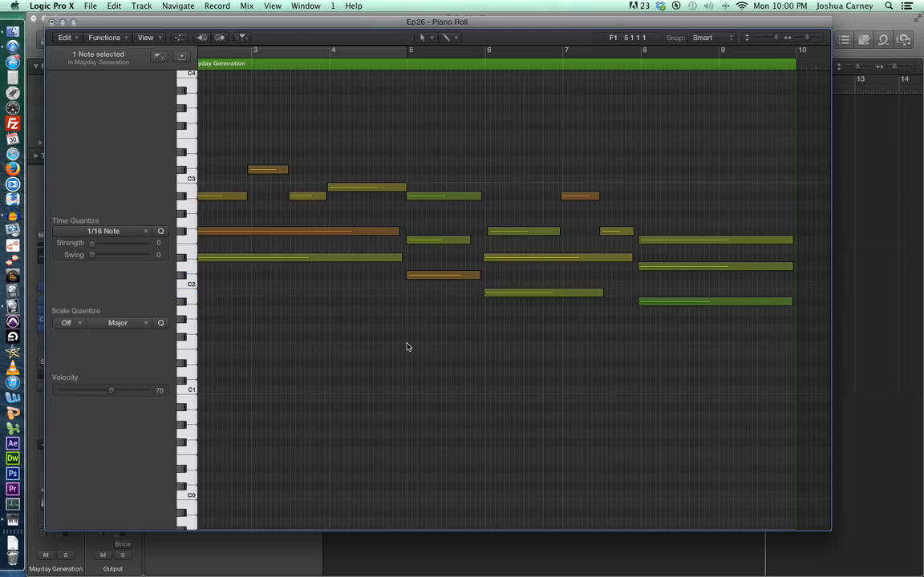
- Transpose all notes of the Mayday Generation region up one octave and deselect them
key("super+a")
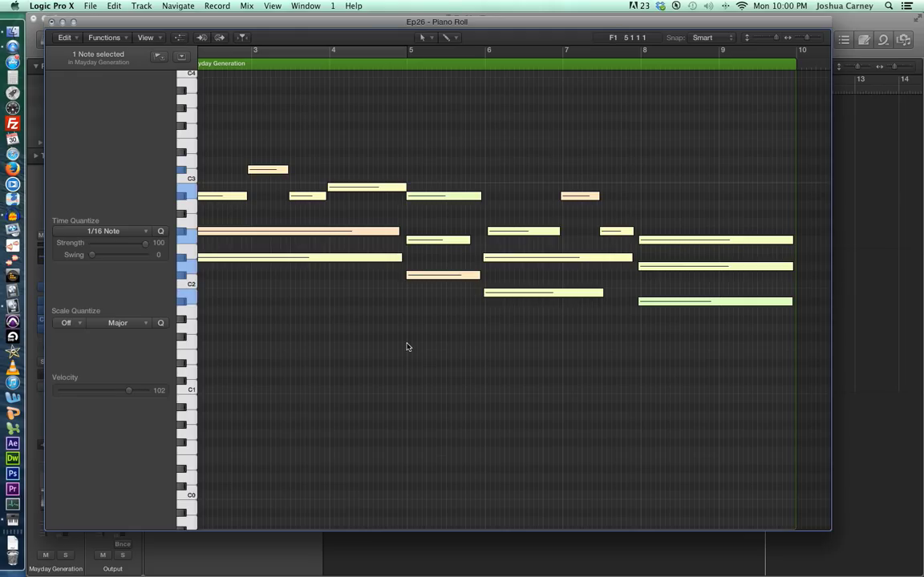
scroll(417, 348, "up", 5)
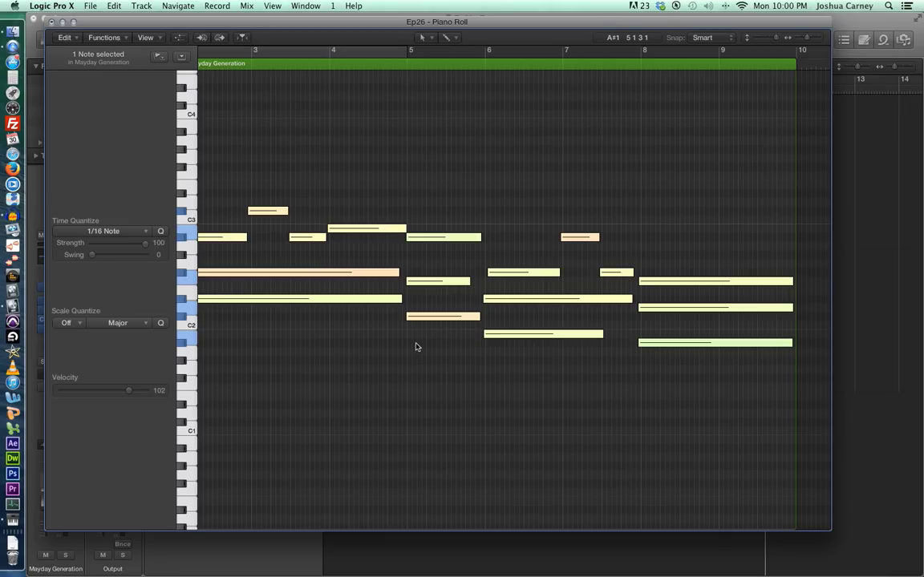
scroll(458, 365, "up", 2)
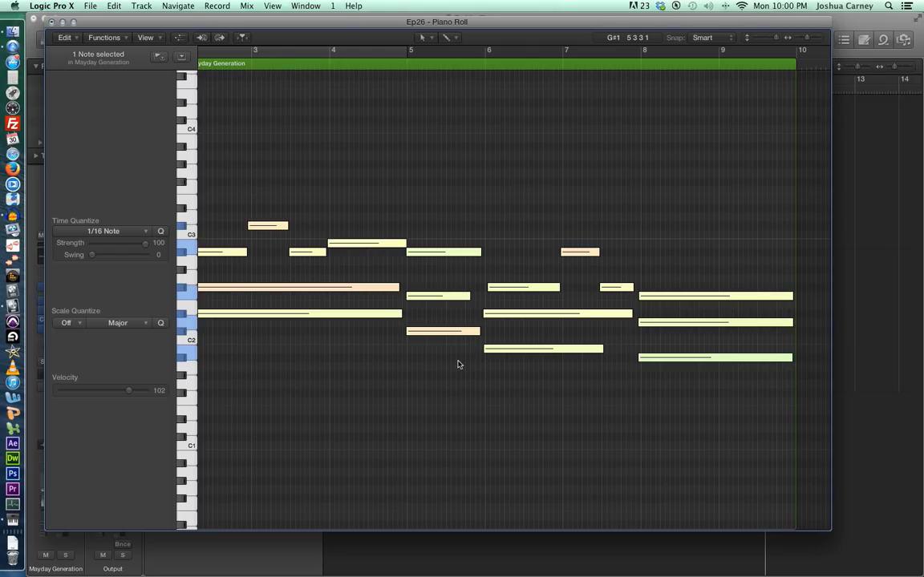
key("super+a")
key("shift+alt+Up")
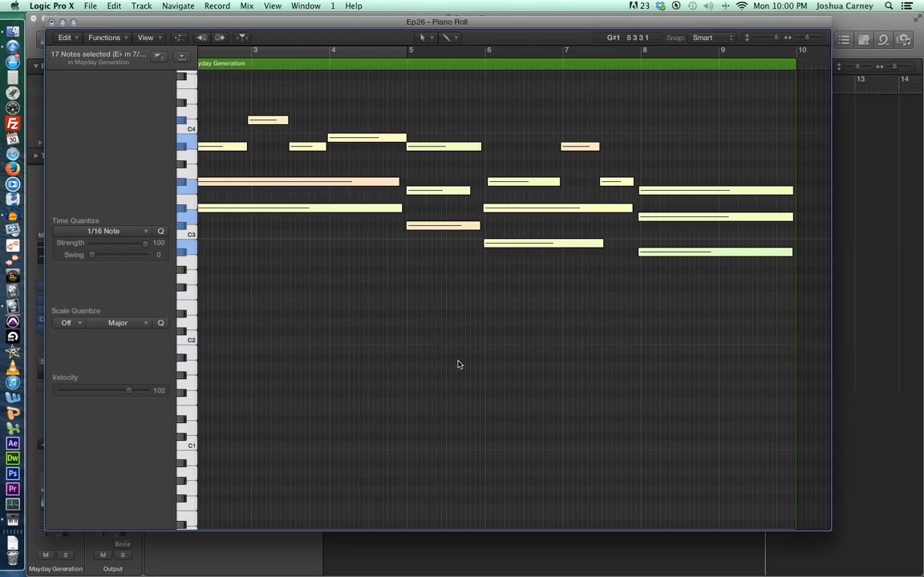
scroll(458, 364, "down", 2)
left_click(501, 287)
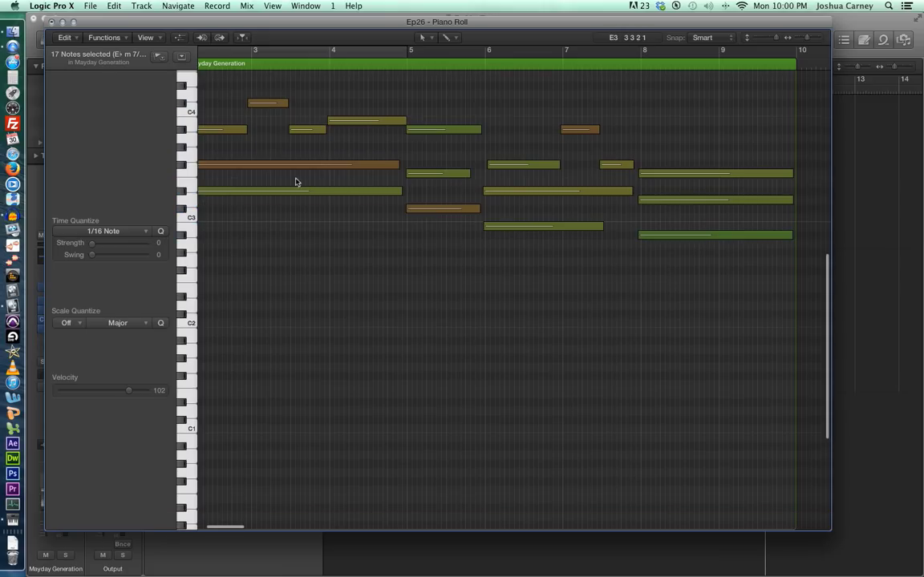
- Zoom the Piano Roll horizontally in and out to examine the transposed notes along the whole region
scroll(330, 225, "up", 1)
scroll(330, 225, "right", 2)
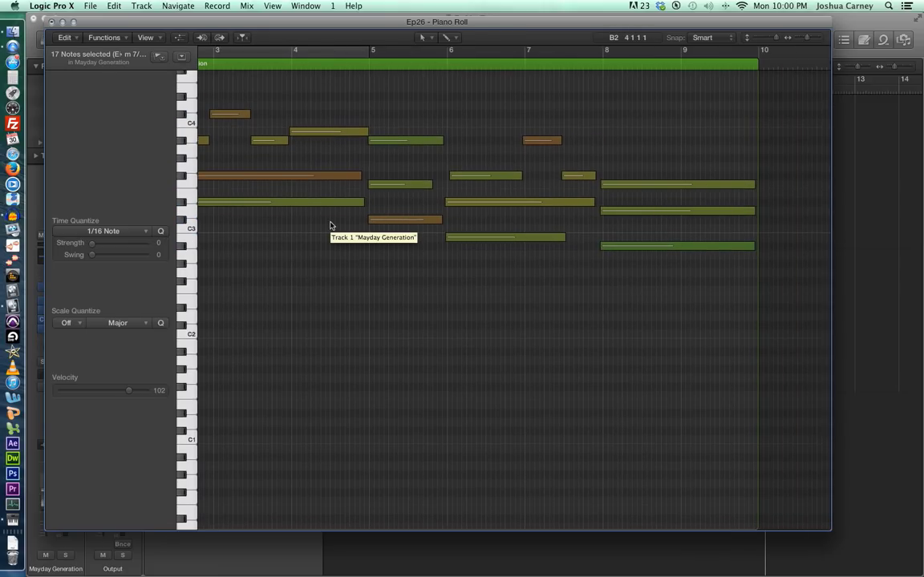
scroll(331, 230, "up", 2)
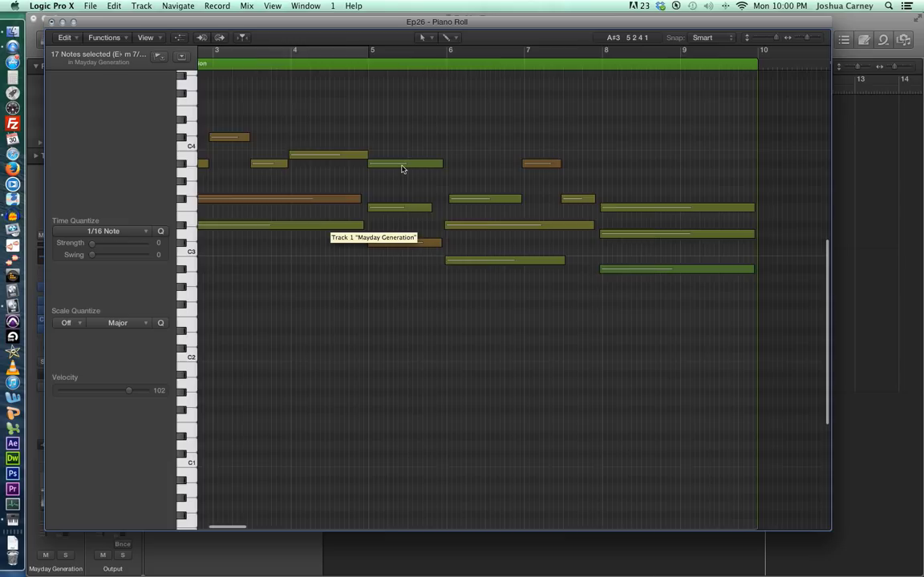
scroll(402, 168, "left", 3)
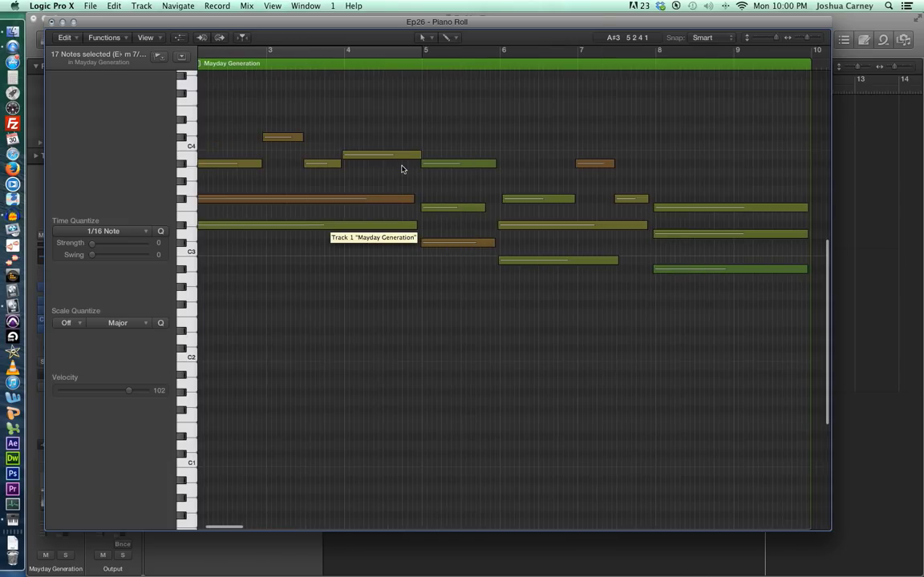
left_click(818, 39)
left_click(817, 39)
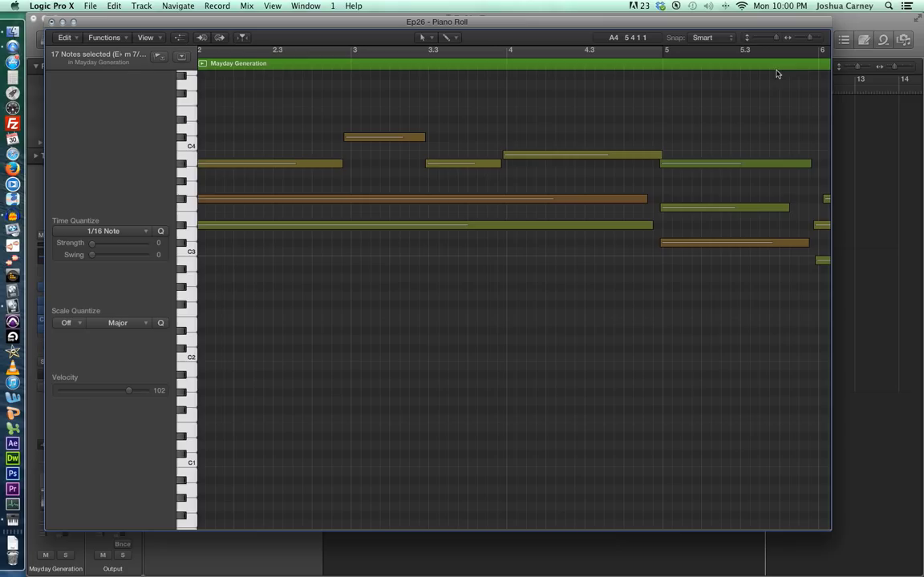
left_click_drag(808, 37, 804, 37)
scroll(591, 136, "left", 3)
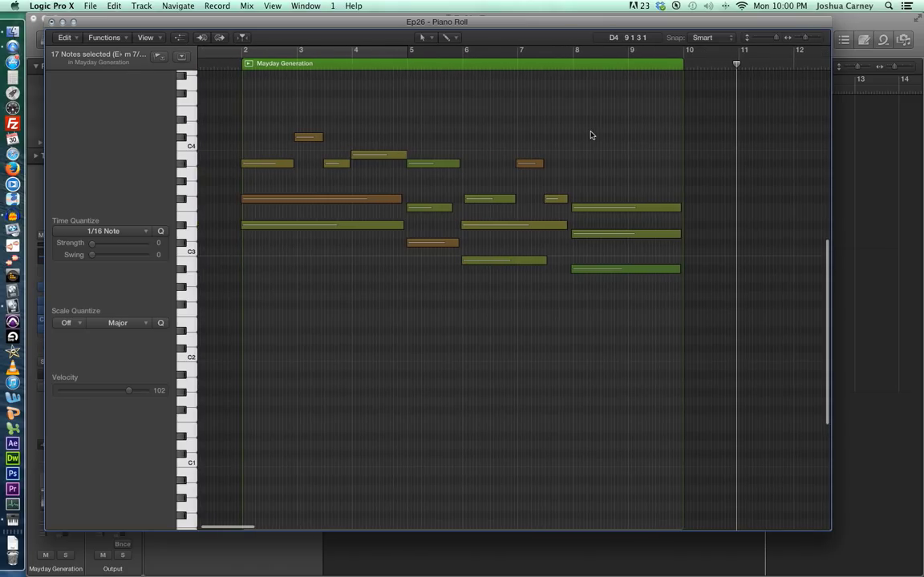
- Quantize all notes of the Mayday Generation region to 1/2 Note, deselect them, and close the separate Piano Roll window
left_click_drag(556, 26, 600, 65)
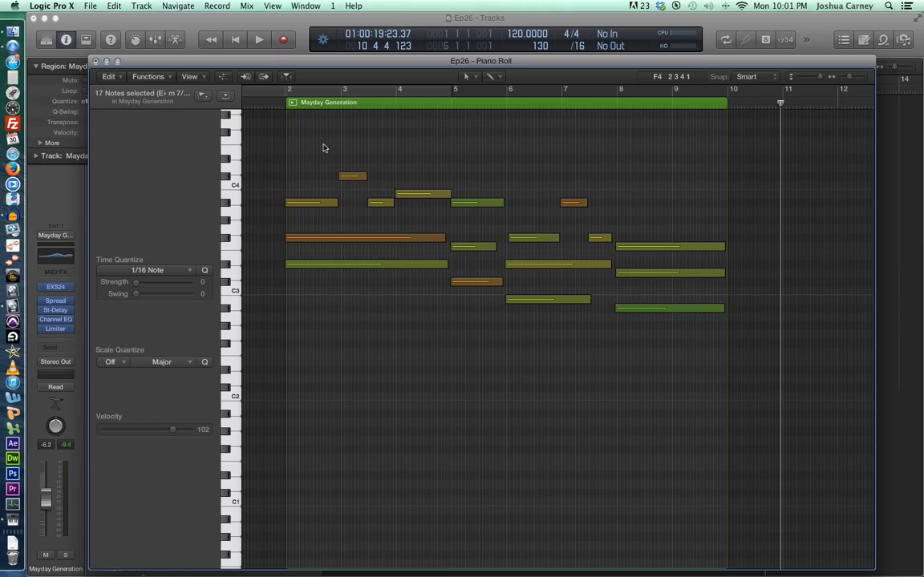
right_click(324, 147)
left_click(385, 358)
key("super+a")
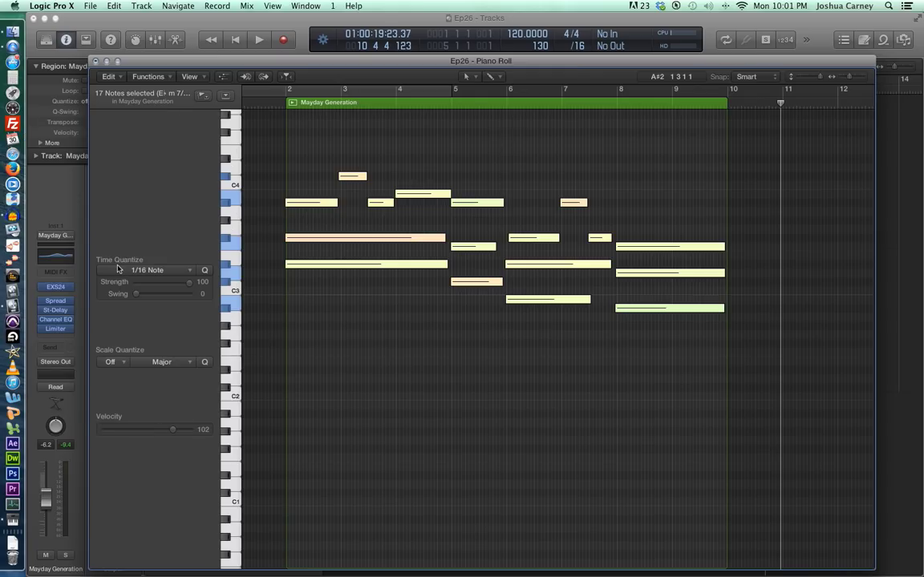
left_click(146, 270)
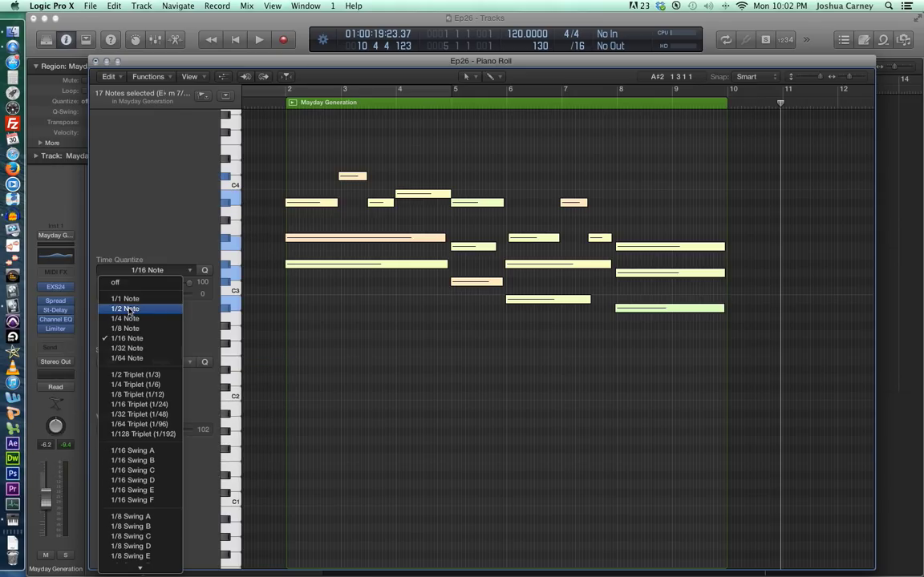
left_click(137, 313)
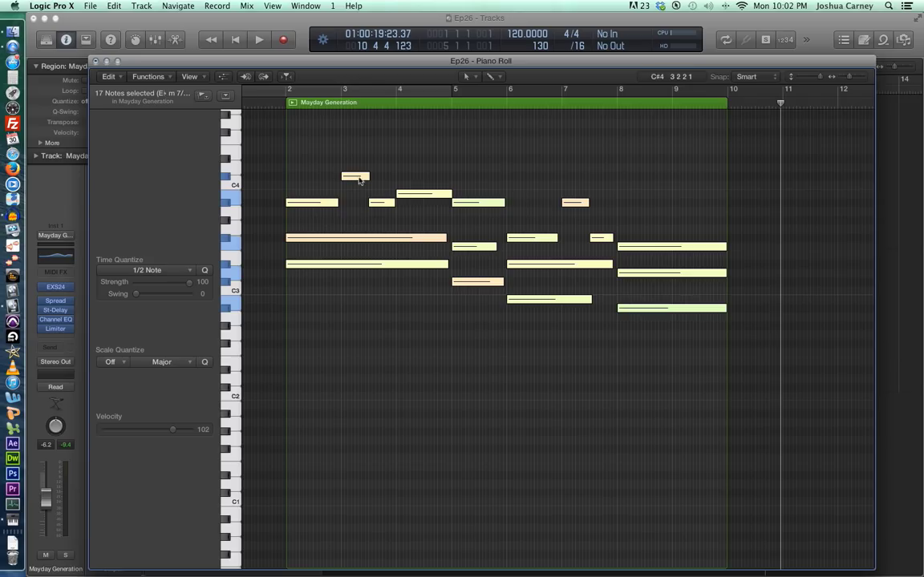
left_click(567, 354)
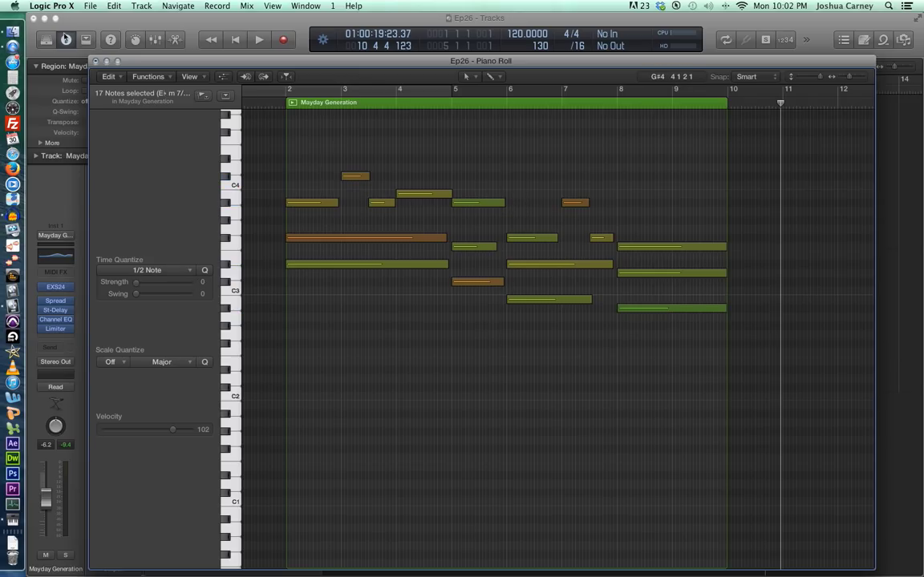
left_click(96, 61)
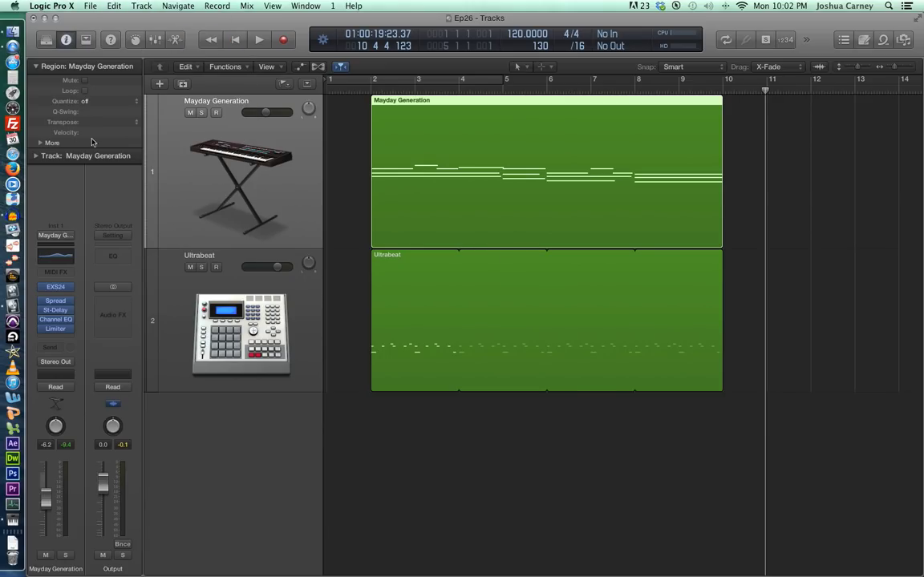
- Show and hide the Mayday Generation region's Piano Roll in the main window, and play the project from the beginning
double_click(421, 205)
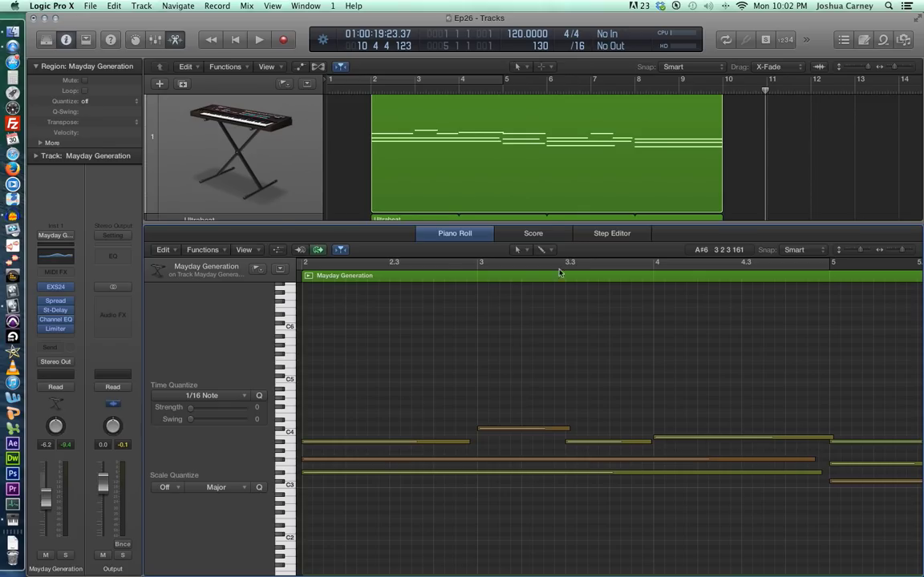
key("e")
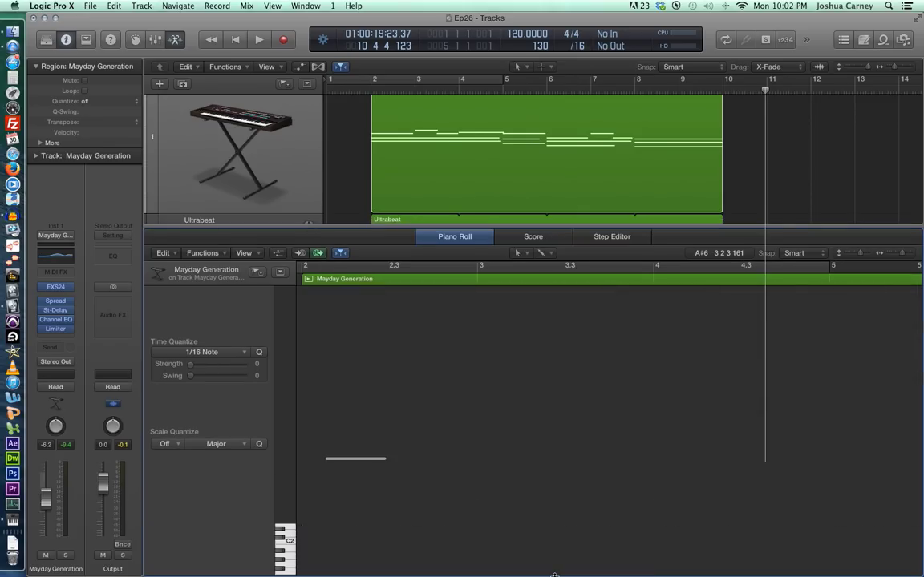
key("Return")
key("space")
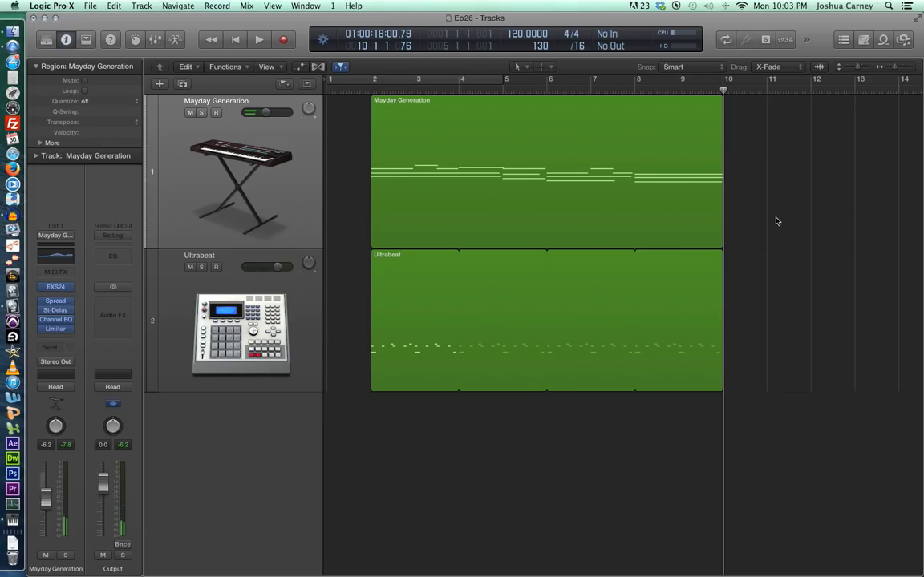
key("Return")
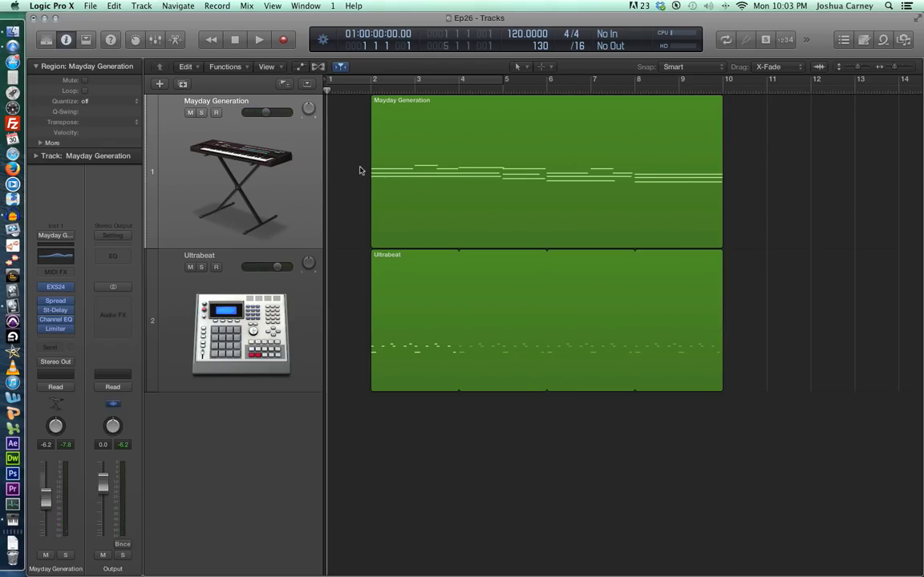
- Lower the Mayday Generation track's volume to -8.6 dB and remove its Stereo Delay plug-in
left_click(236, 171)
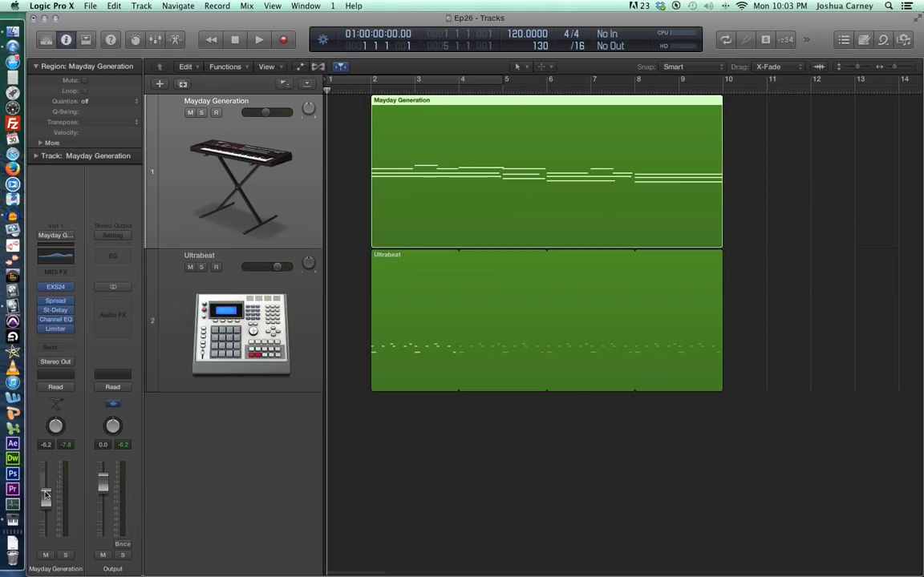
left_click_drag(46, 444, 46, 457)
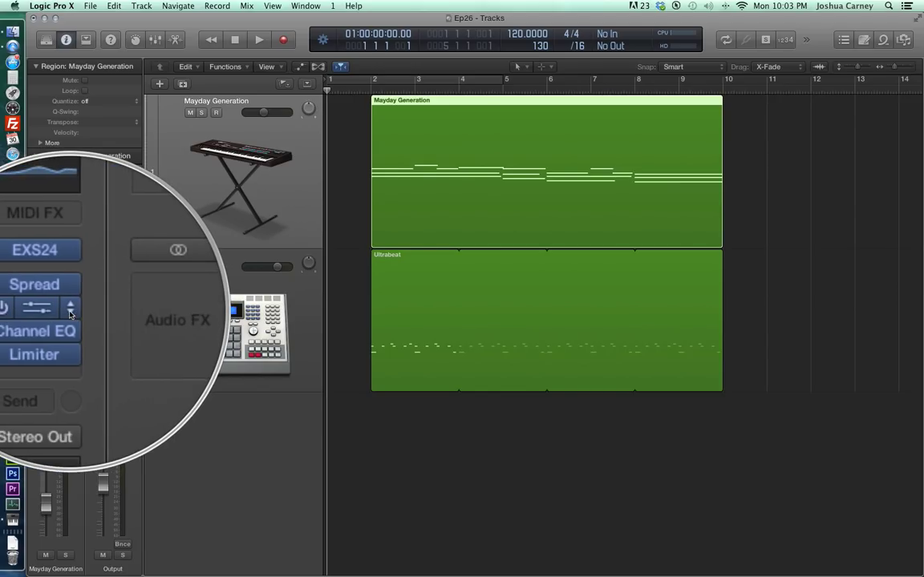
left_click(71, 314)
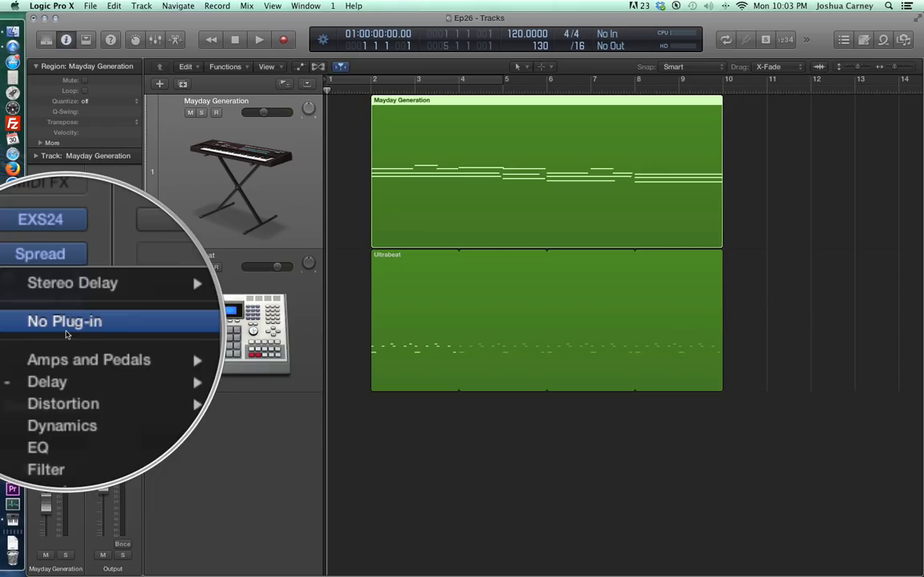
left_click(69, 324)
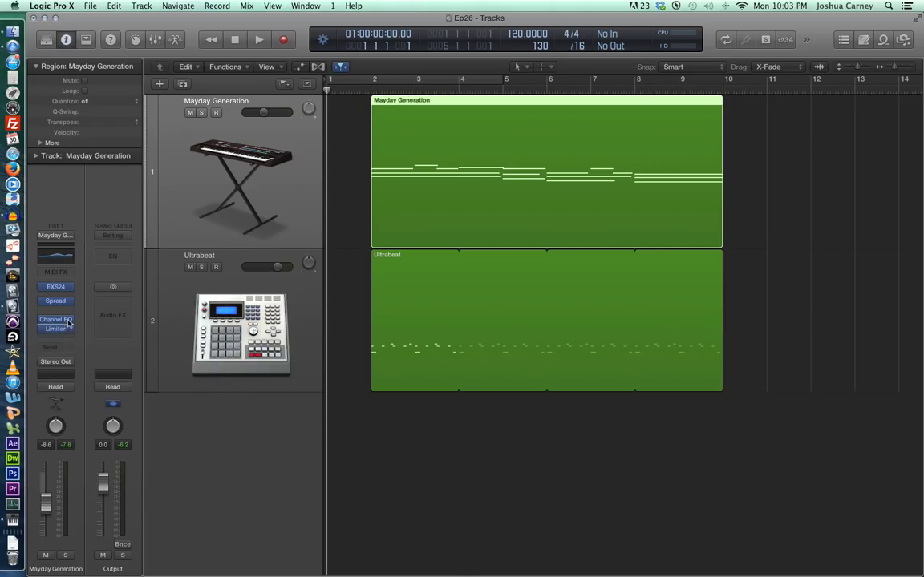
- Insert a Space Designer reverb in the empty slot between Spread and Channel EQ, using the medium plate preset 1.7s Blue Plate
left_click(66, 314)
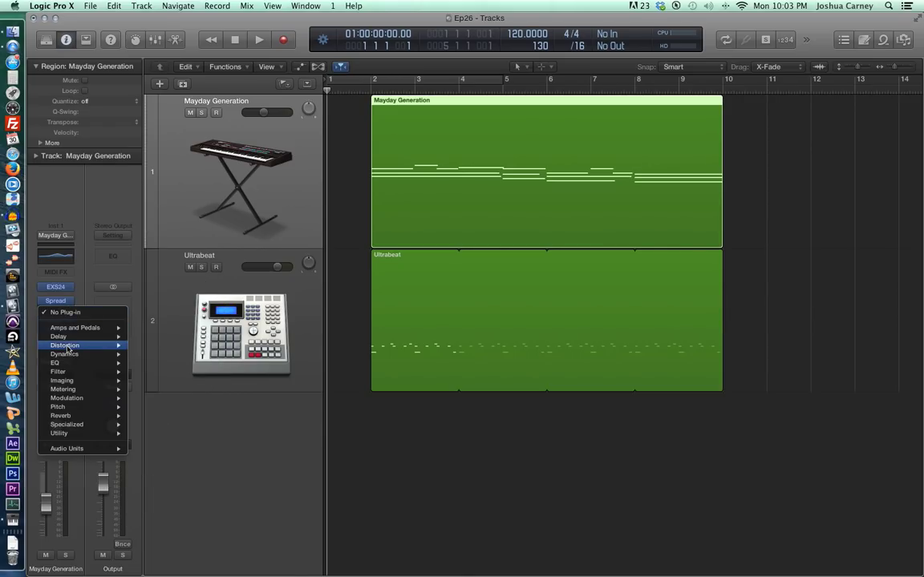
mouse_move(64, 416)
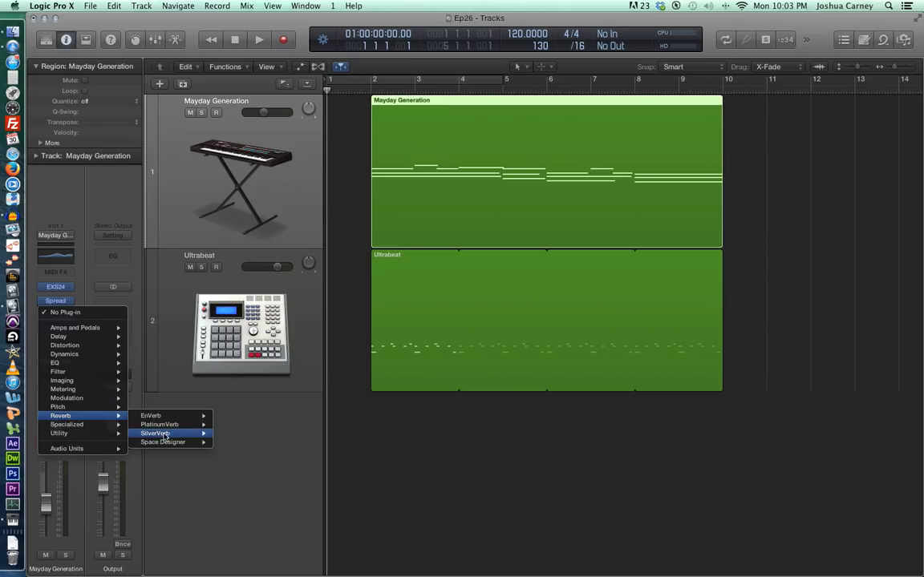
left_click(231, 446)
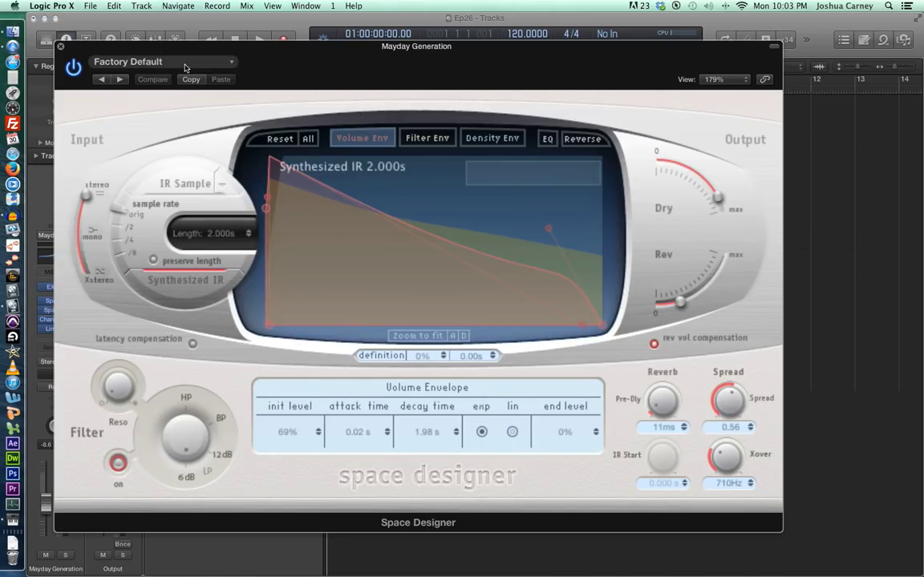
left_click(184, 67)
mouse_move(196, 319)
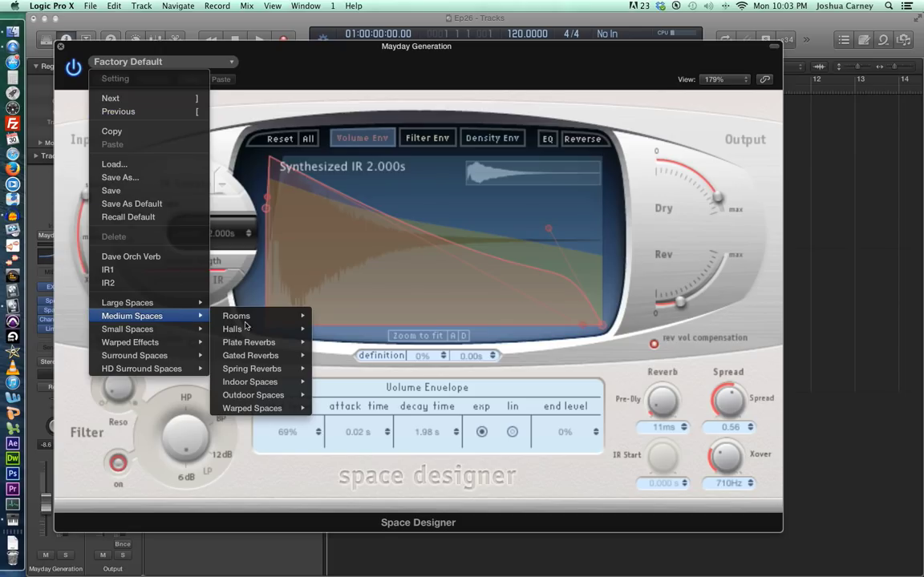
mouse_move(258, 342)
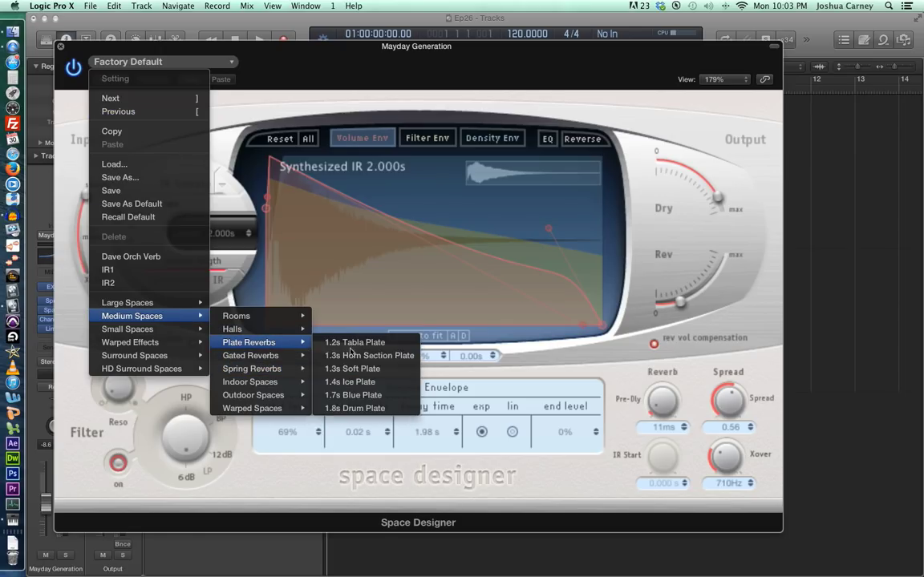
left_click(382, 395)
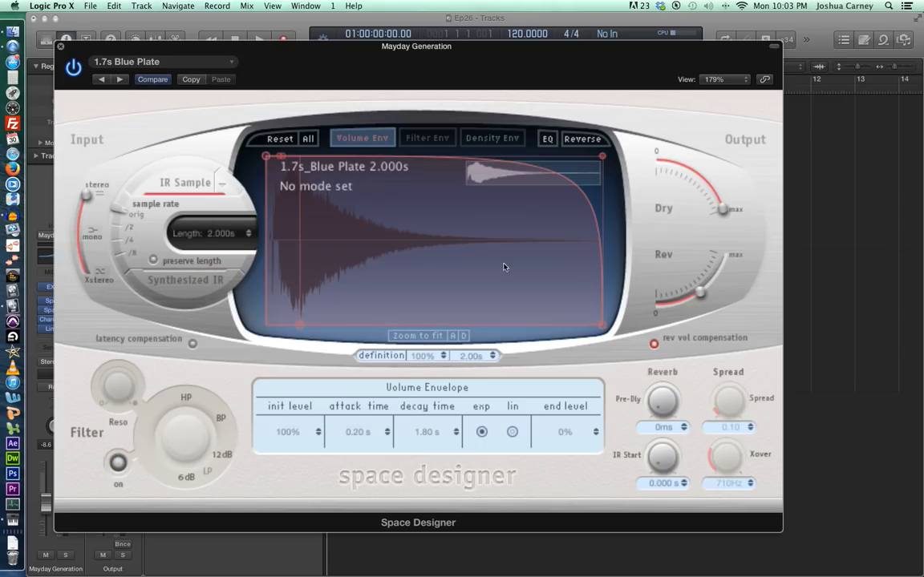
left_click_drag(111, 49, 201, 89)
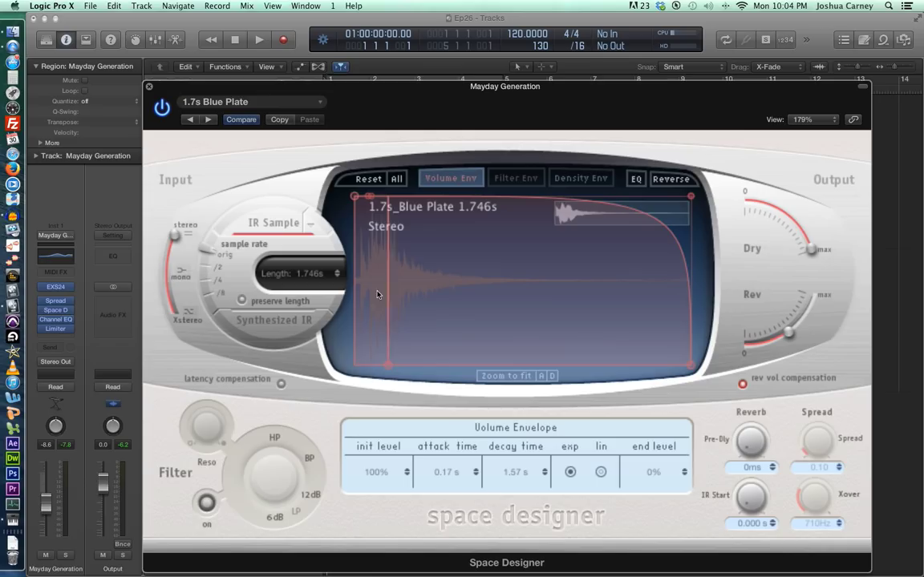
key("super+w")
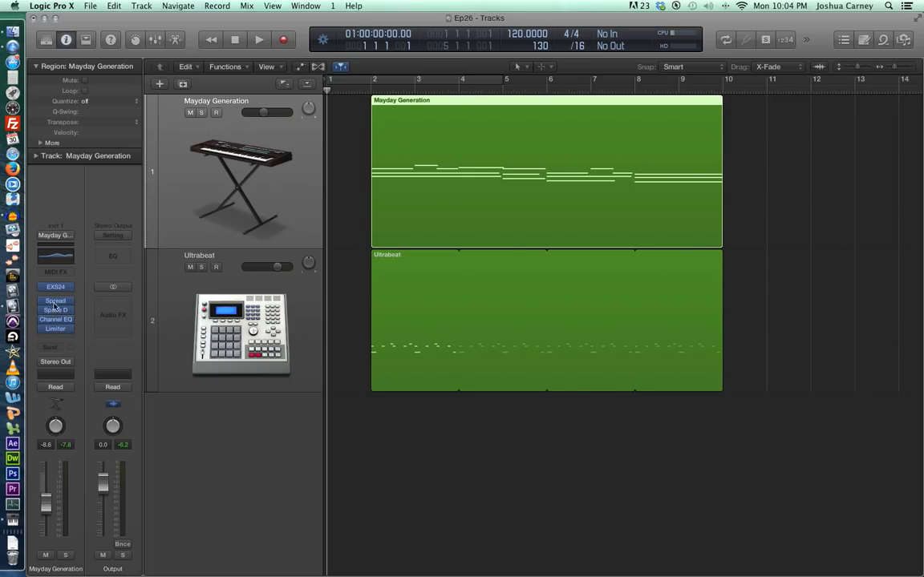
- Save the Mayday Generation track's channel strip setting under the owner's first name in possessive form followed by "Custom Strings"
mouse_move(52, 290)
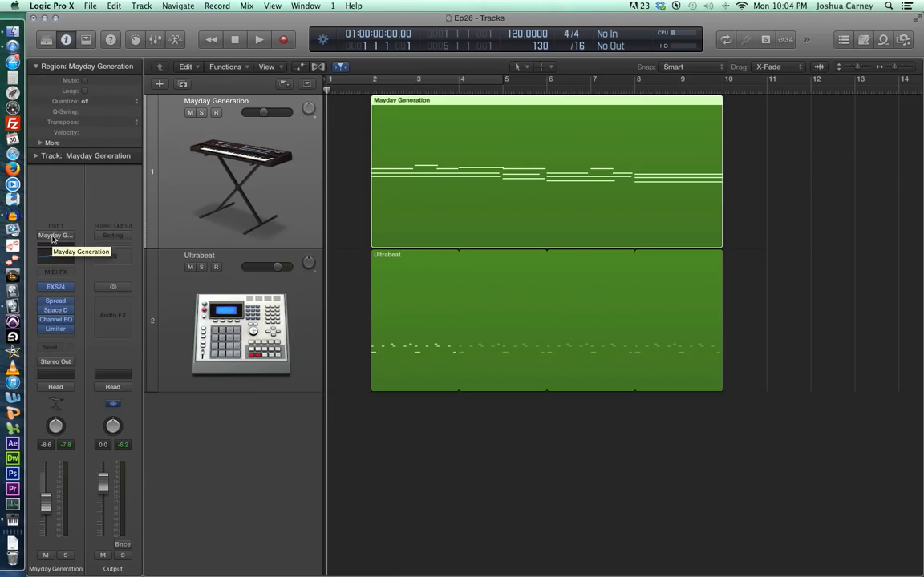
left_click(54, 236)
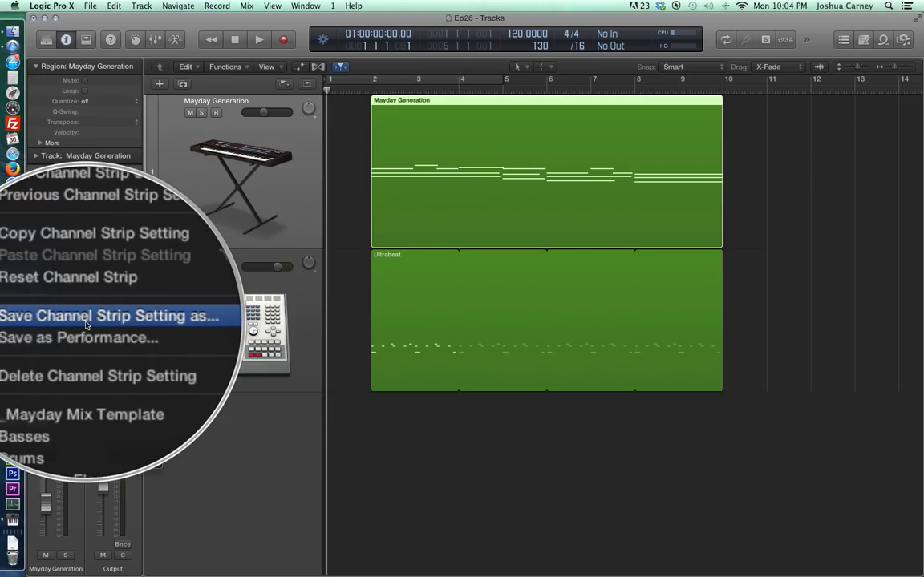
left_click(86, 320)
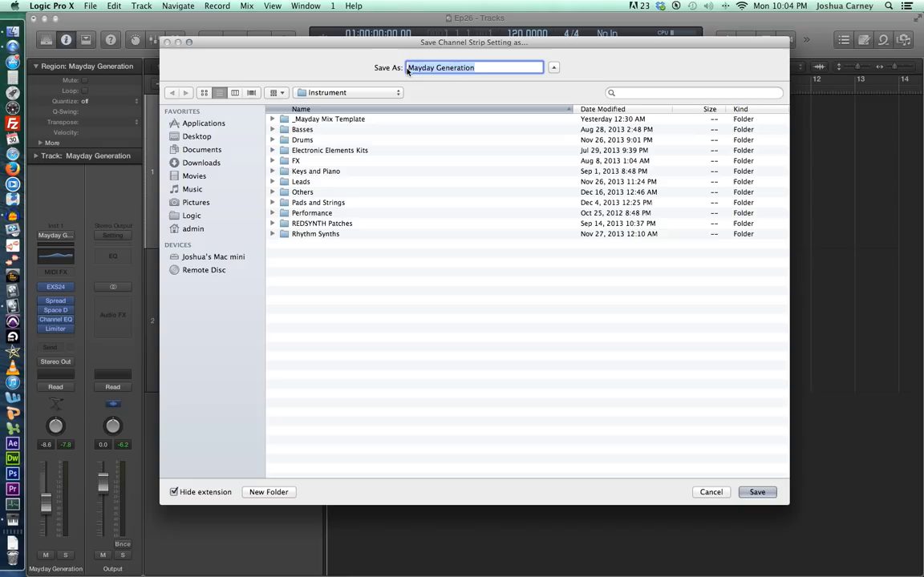
type("Josh's Custom STri")
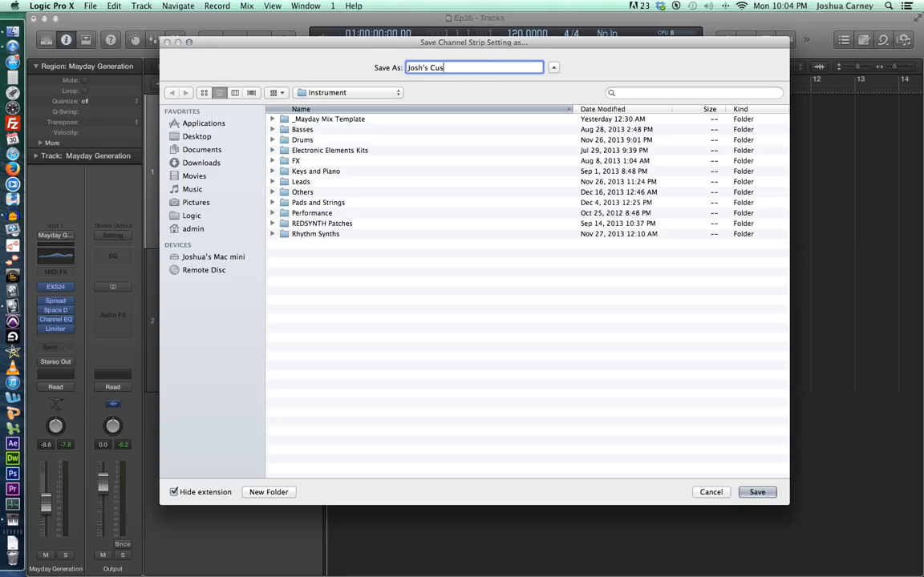
key("BackSpace")
key("BackSpace")
key("BackSpace")
type("trings")
key("Return")
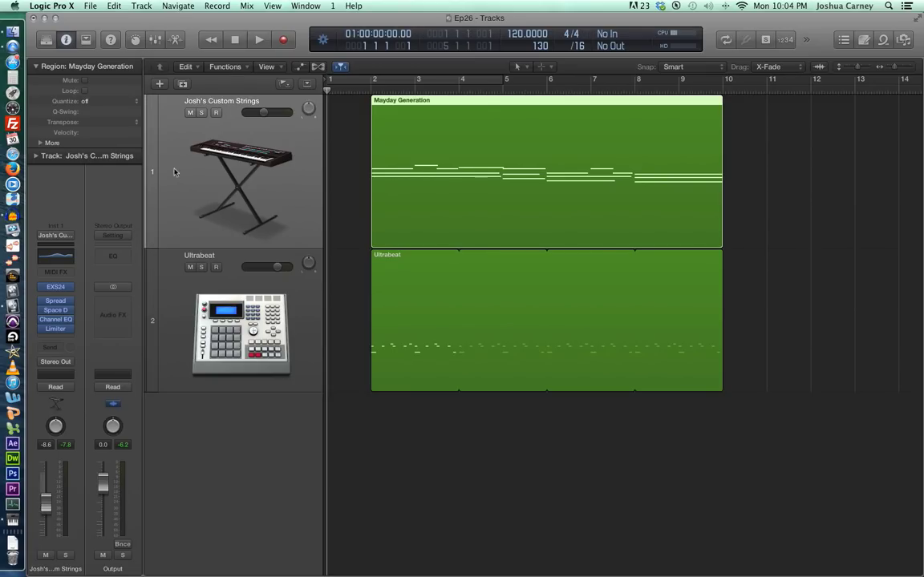
- Save the Custom Strings channel strip setting again under the same name, inside a new folder called "New Folder"
left_click(48, 239)
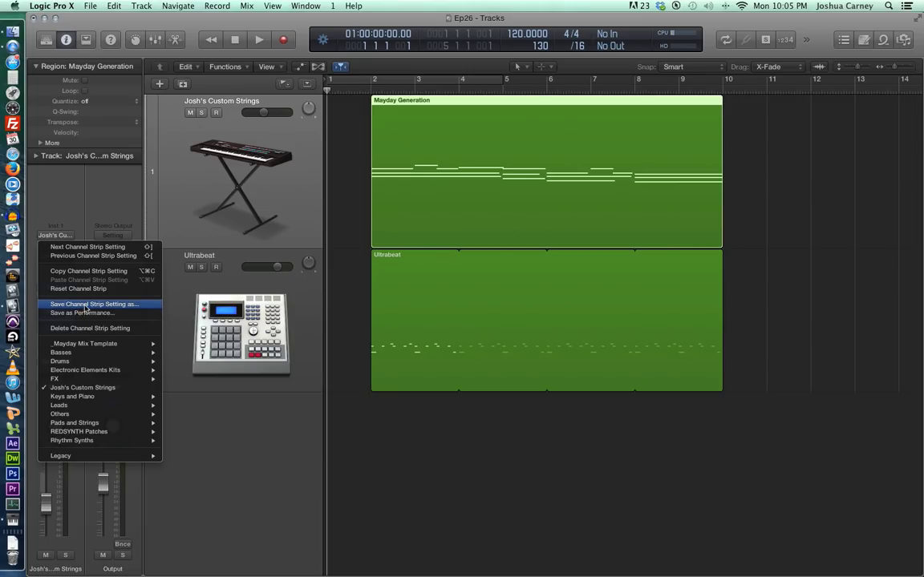
left_click(85, 305)
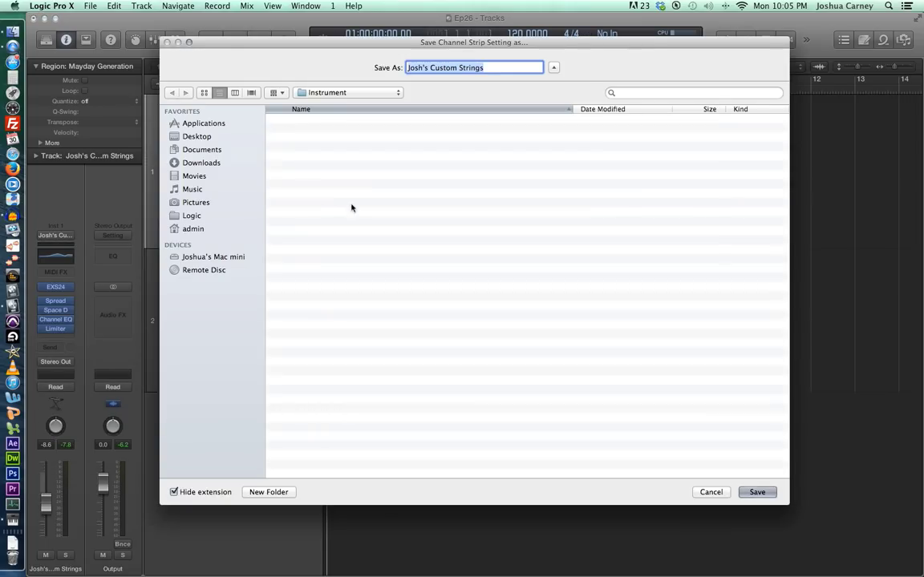
left_click(264, 492)
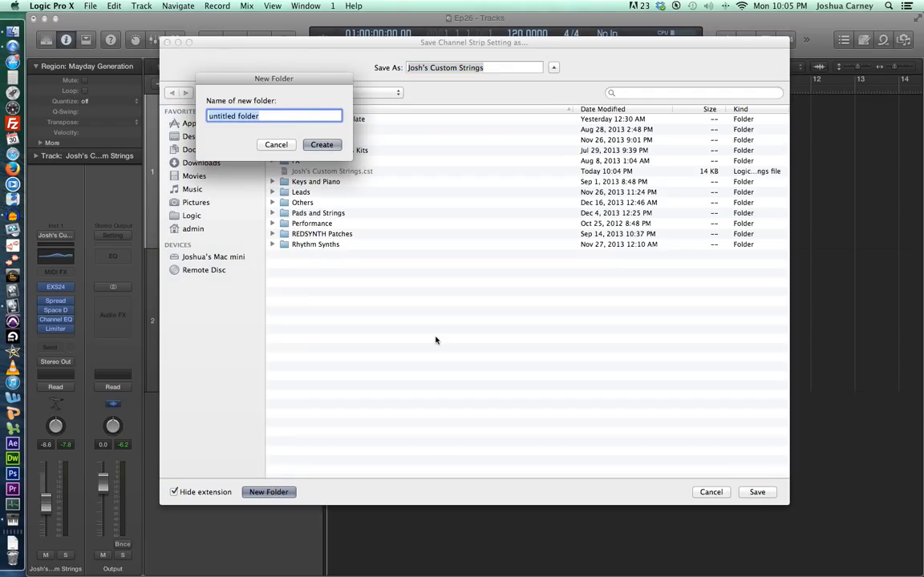
type("New Folder")
key("Return")
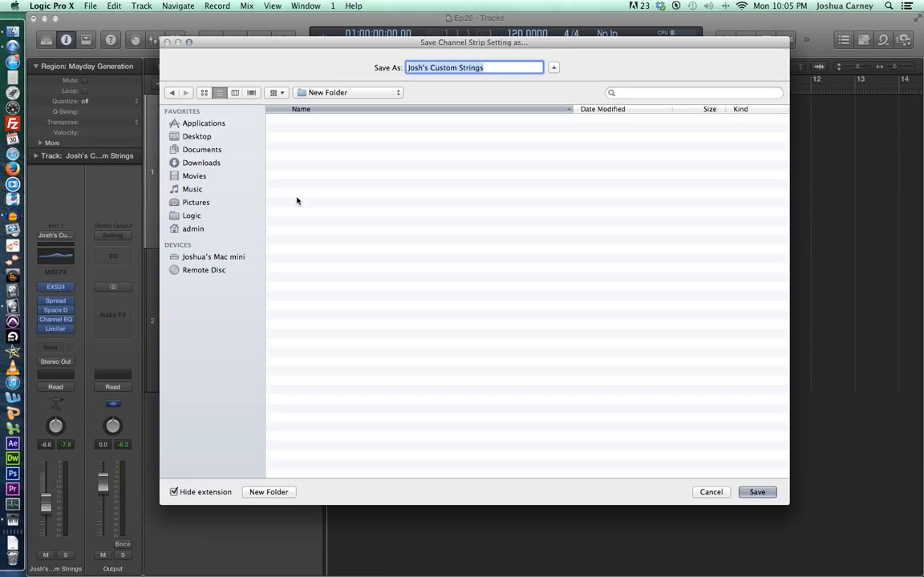
key("Return")
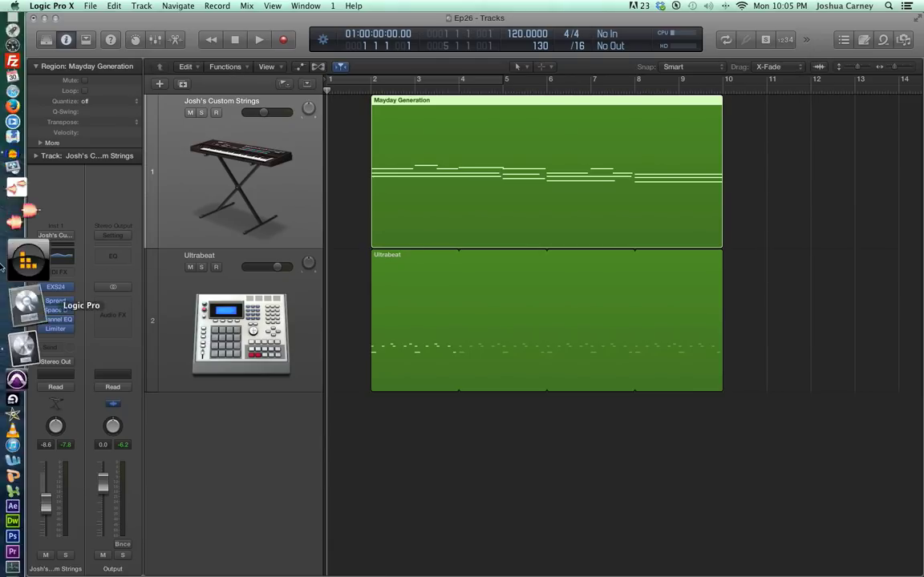
- Load the Custom Strings channel strip setting from New Folder onto the first track
left_click(56, 235)
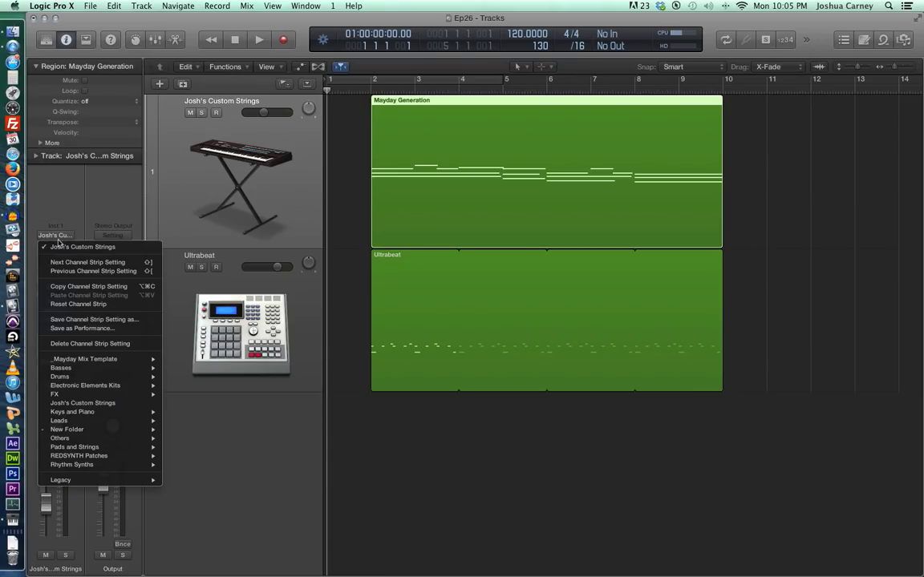
mouse_move(69, 359)
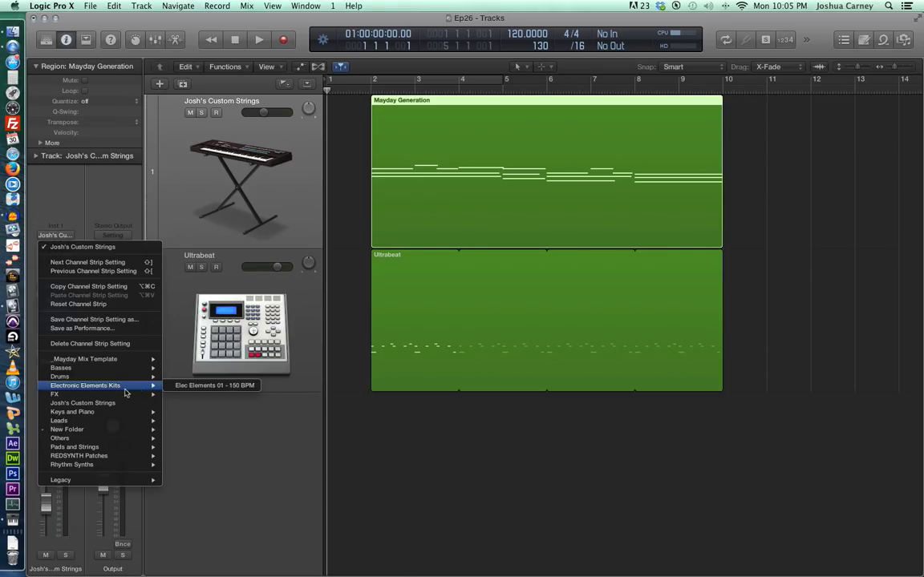
mouse_move(110, 415)
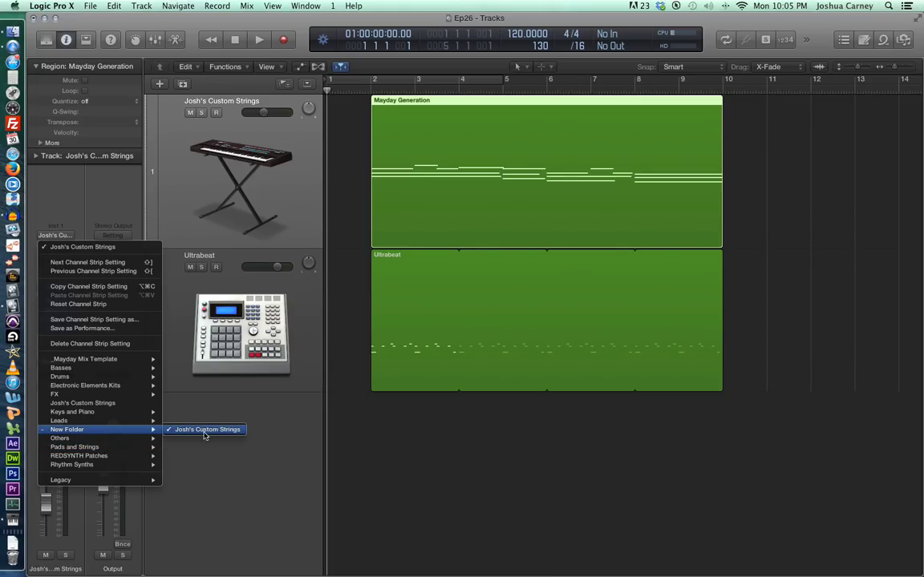
left_click(205, 433)
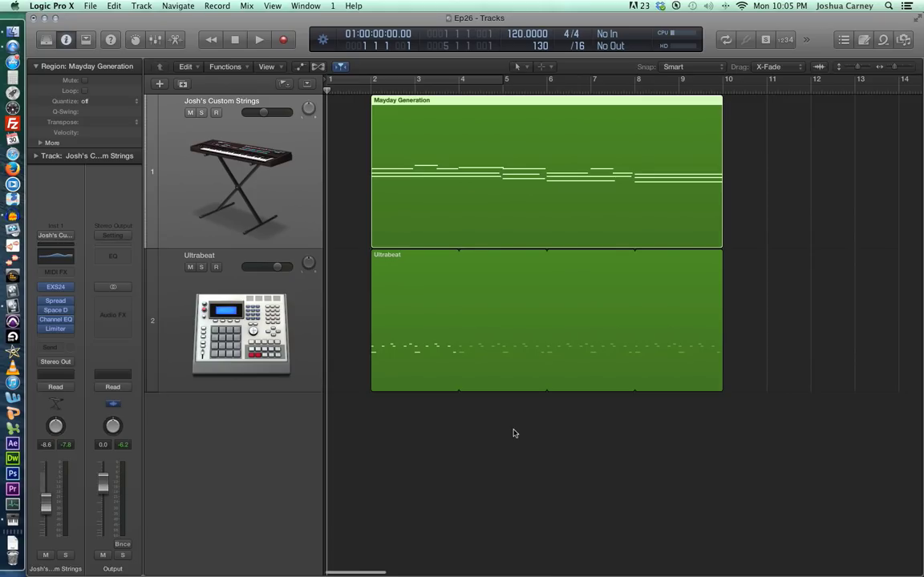